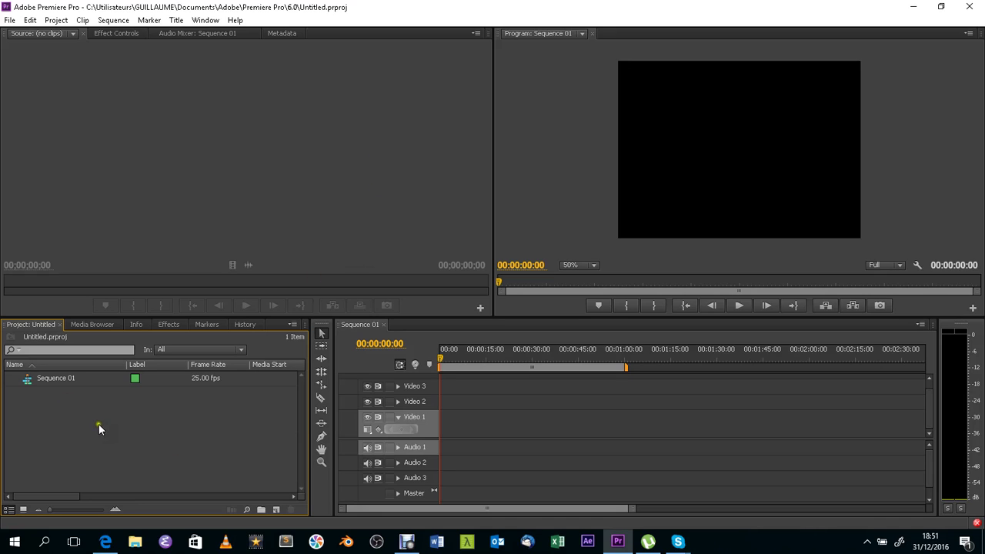
Import the Tyson Training.mp4 video from the Boxing folder under Vidéos into the project.
right_click(132, 410)
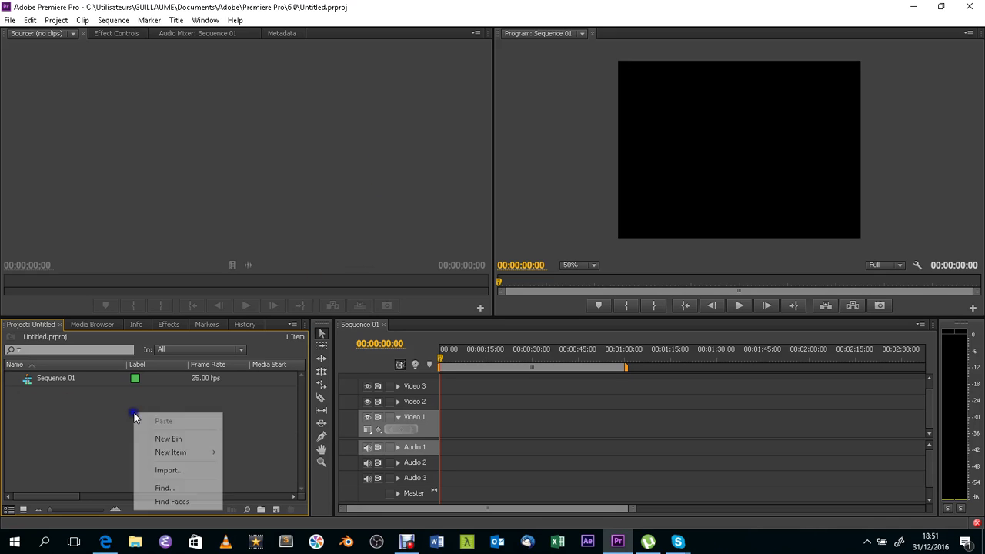
left_click(183, 466)
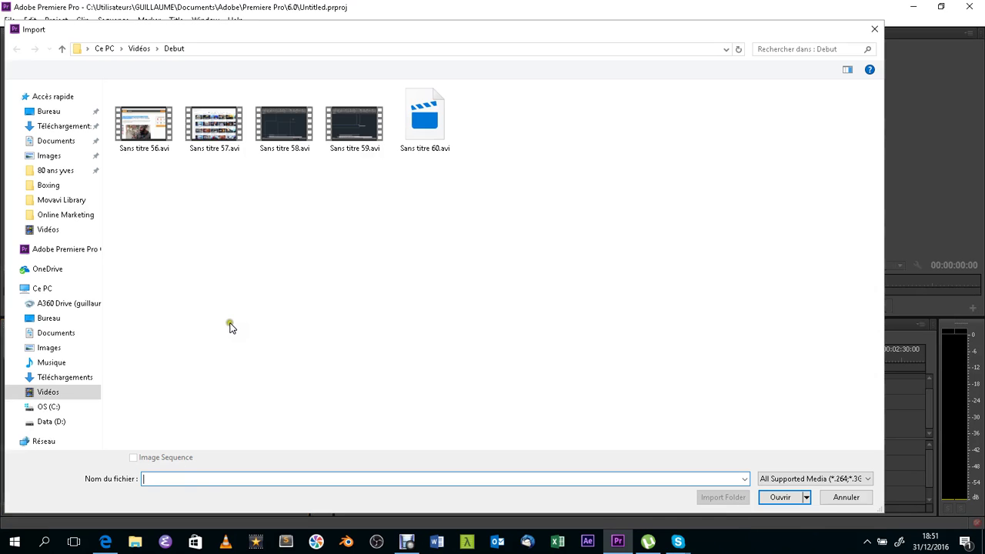
left_click(138, 48)
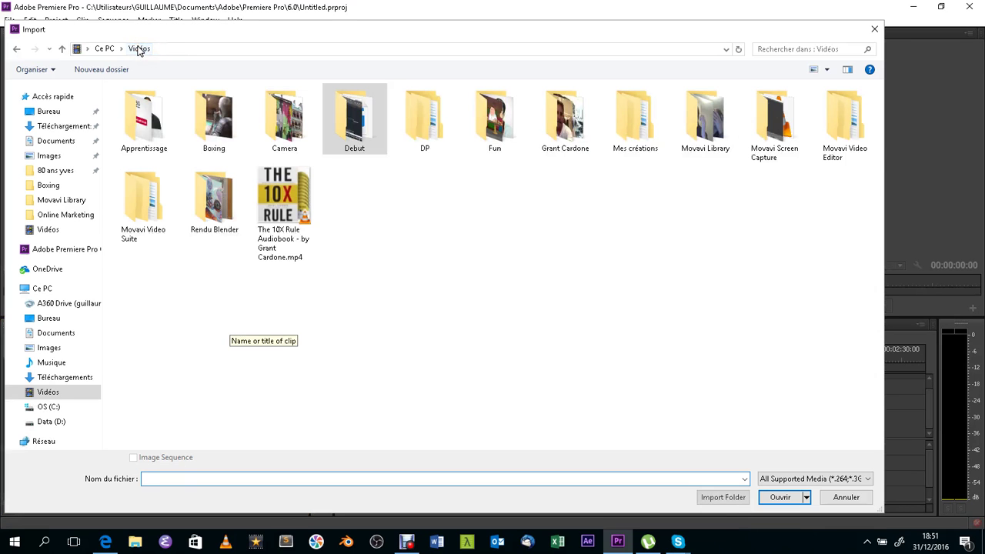
double_click(219, 115)
left_click(176, 146)
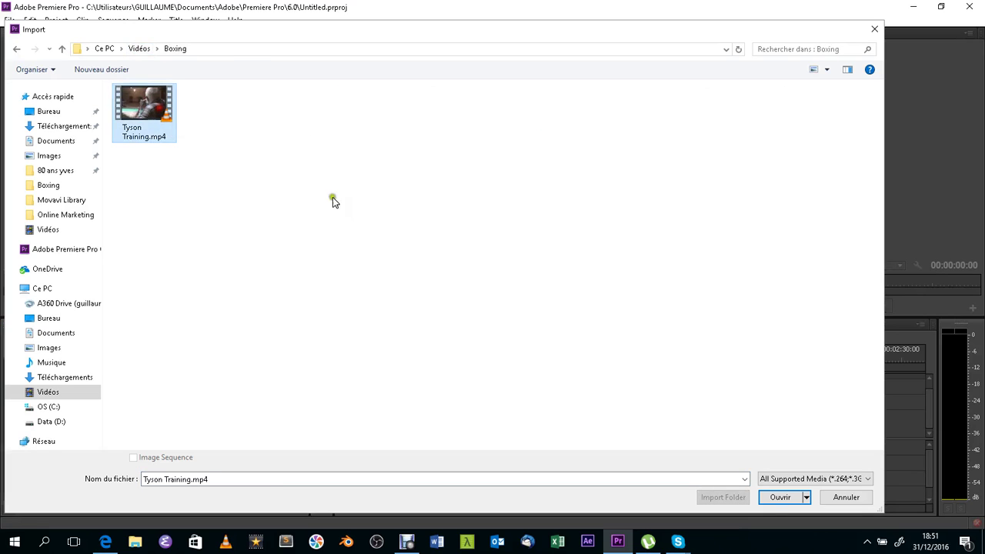
left_click(774, 497)
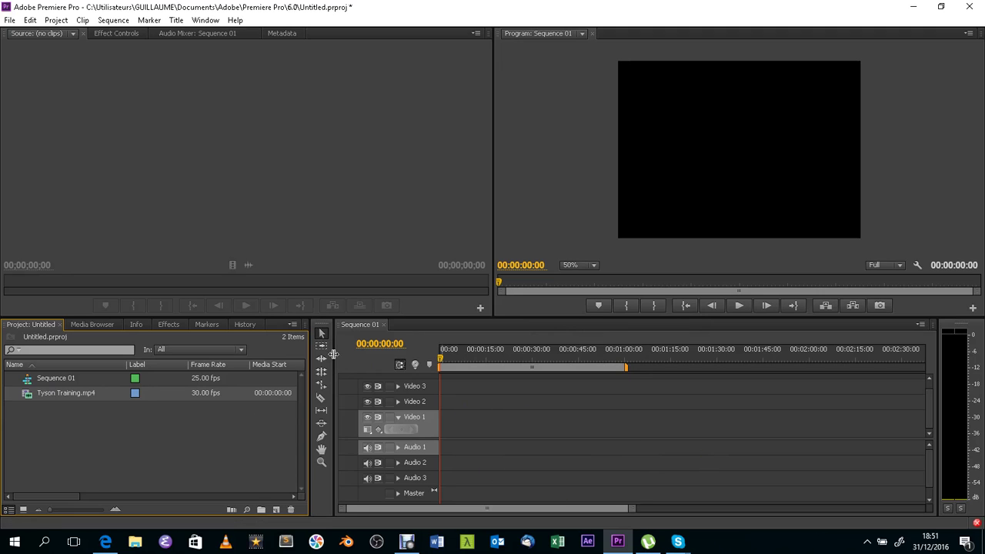
Place the Tyson Training.mp4 clip at the start of the Video 1 track, keeping the existing sequence settings.
right_click(60, 389)
left_click(39, 397)
left_click_drag(94, 393, 443, 416)
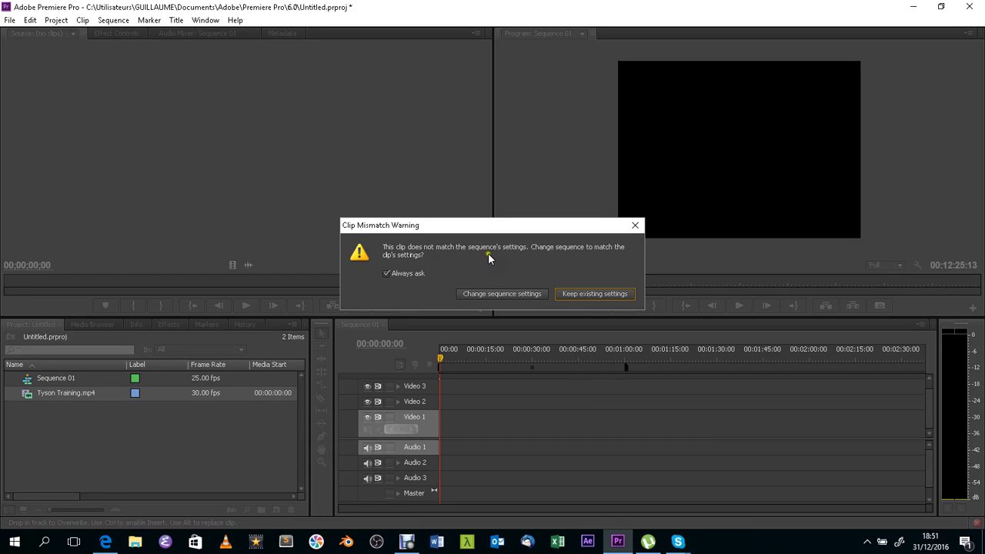
left_click(603, 294)
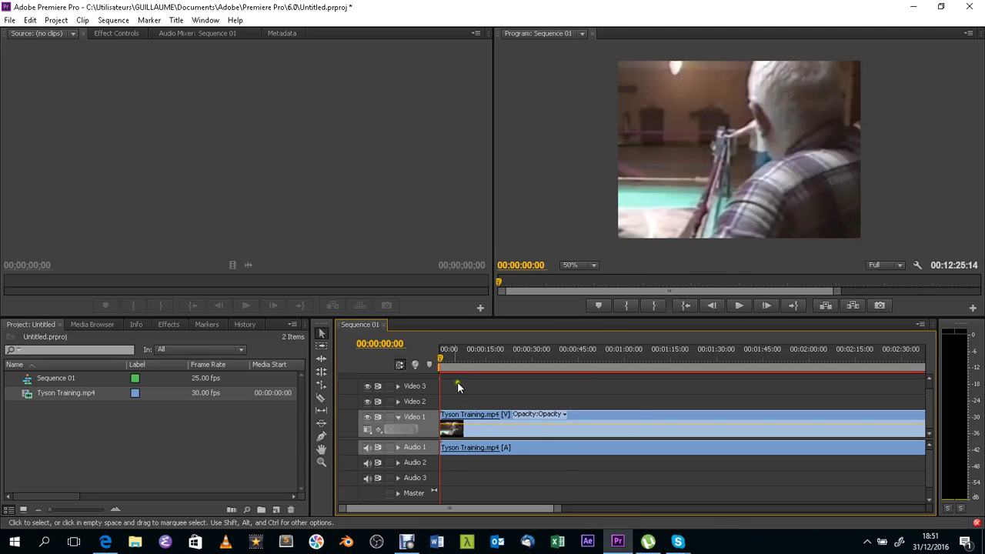
Preview a short stretch of the sequence from about 00:01:09.
left_click_drag(459, 354, 645, 356)
left_click(739, 306)
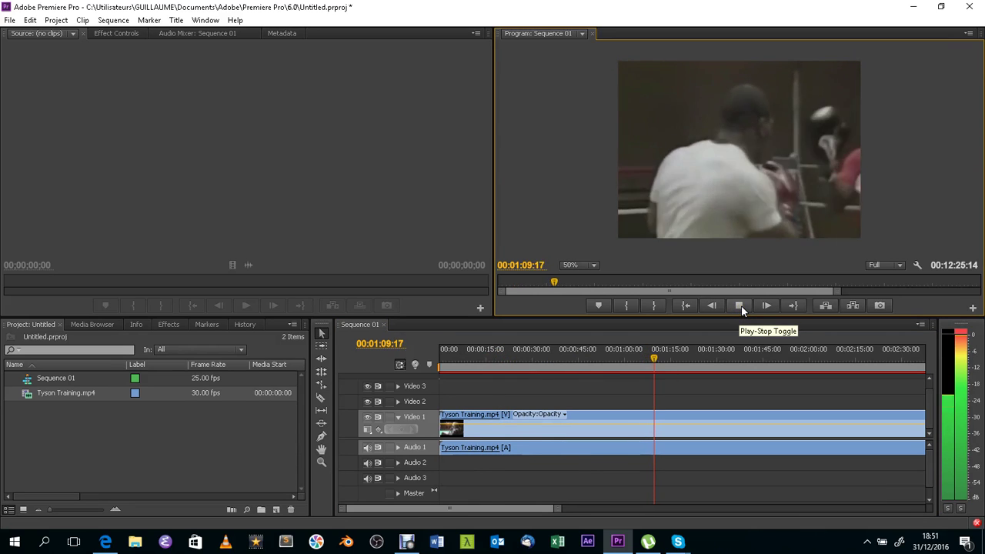
left_click(741, 306)
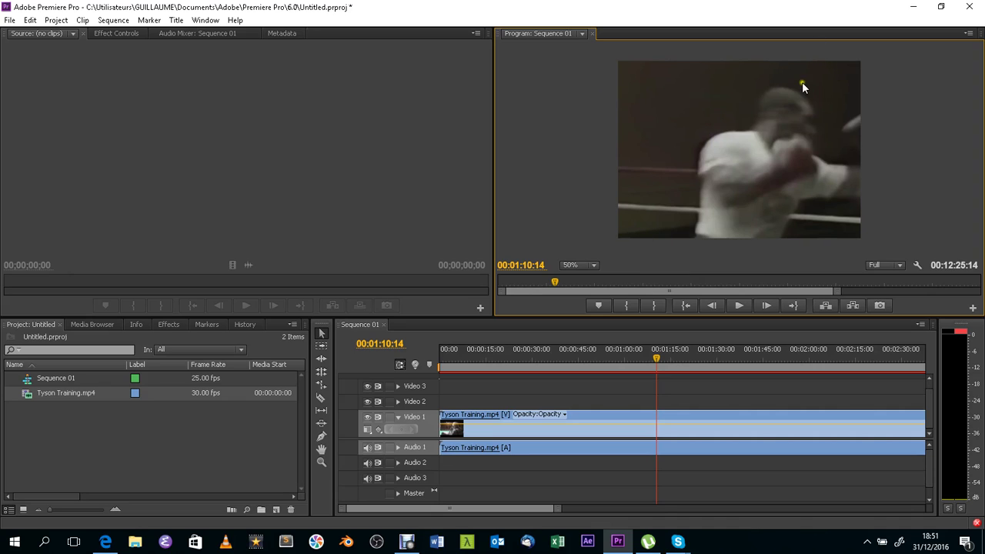
Scale the clip down in the program preview so its full width fits just inside the frame.
double_click(732, 137)
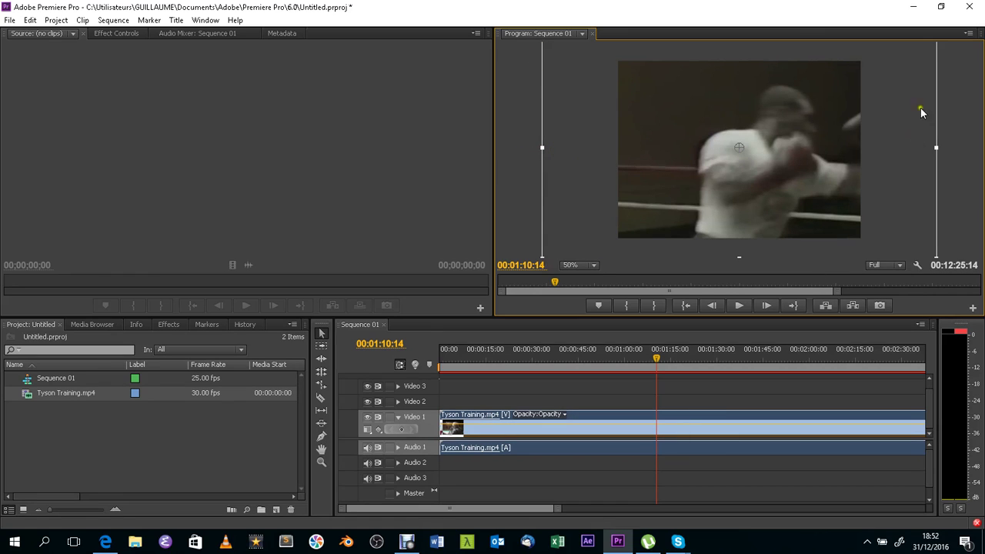
left_click_drag(542, 147, 627, 150)
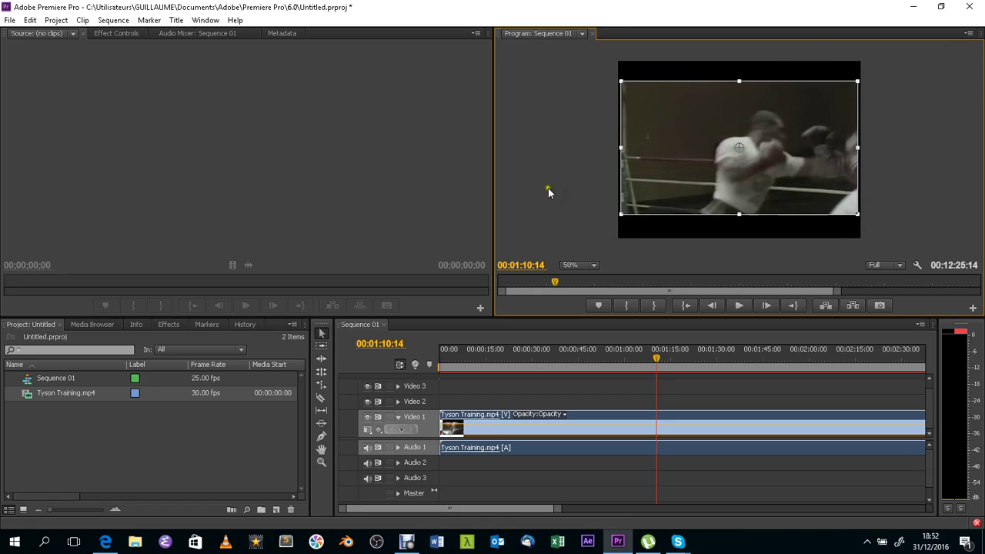
left_click(550, 162)
left_click(683, 143)
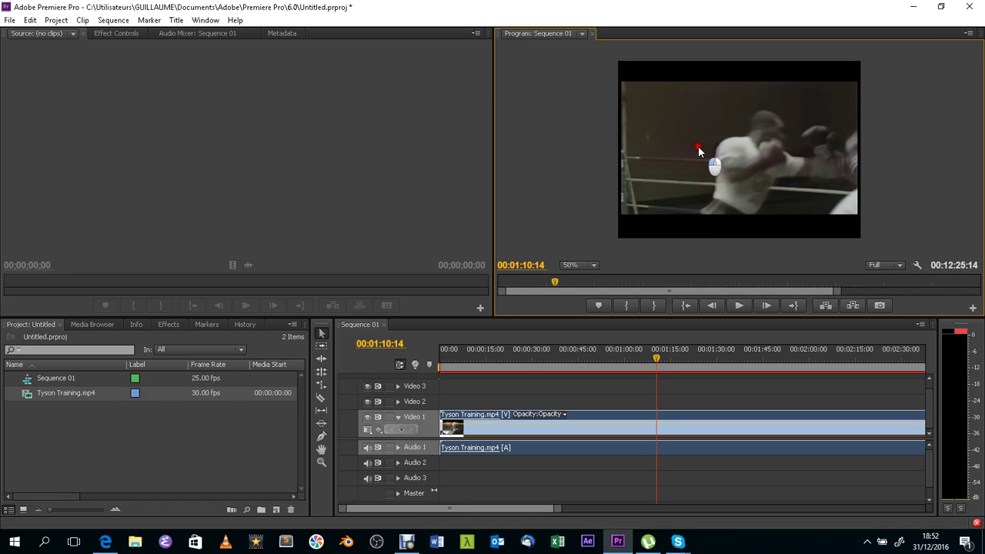
Shrink the clip slightly more and reposition it lower in the frame, leaving a wider black band above it.
left_click_drag(697, 149, 755, 121)
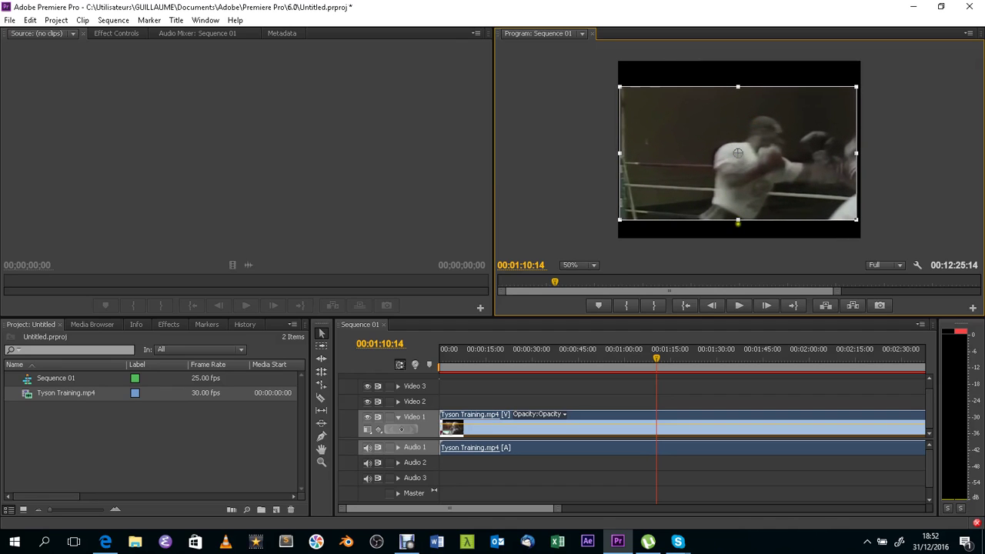
left_click_drag(737, 219, 739, 215)
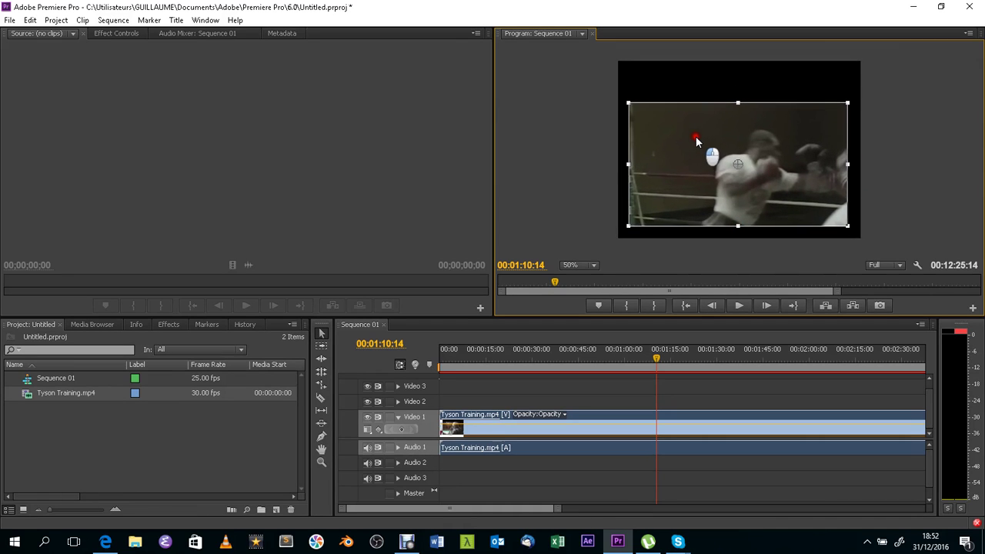
left_click_drag(695, 136, 697, 147)
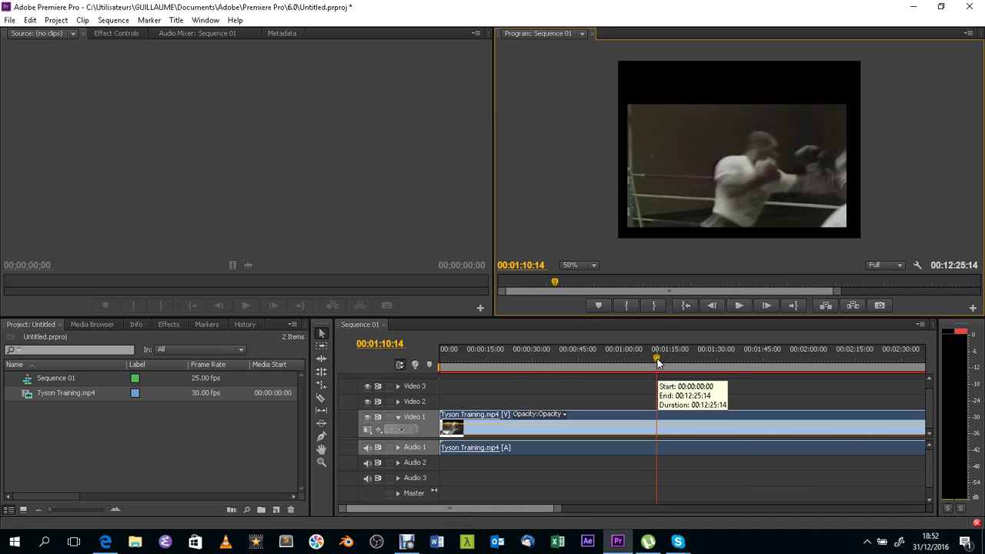
Scrub through the resized clip to about 00:01:40:10 and briefly play it back.
left_click_drag(656, 366, 704, 360)
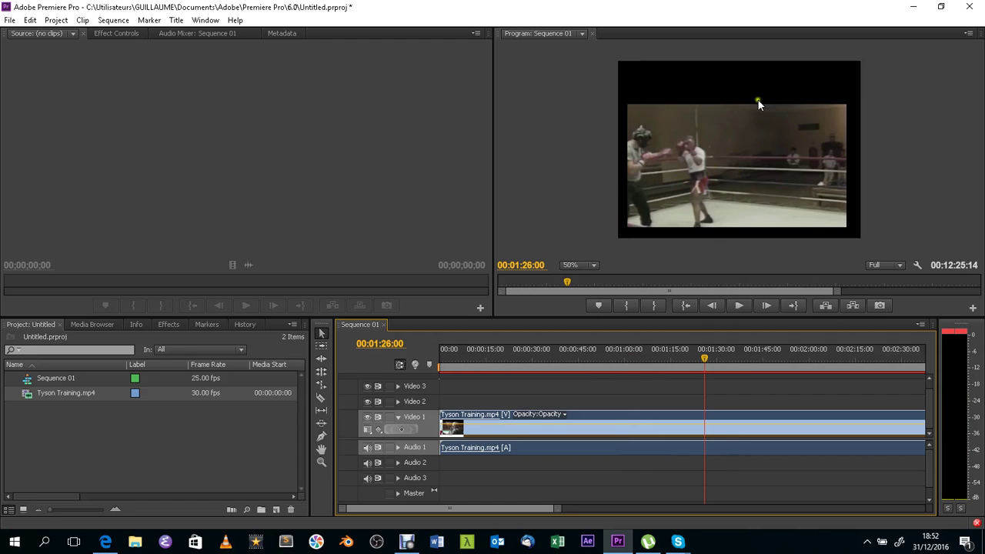
key("Right")
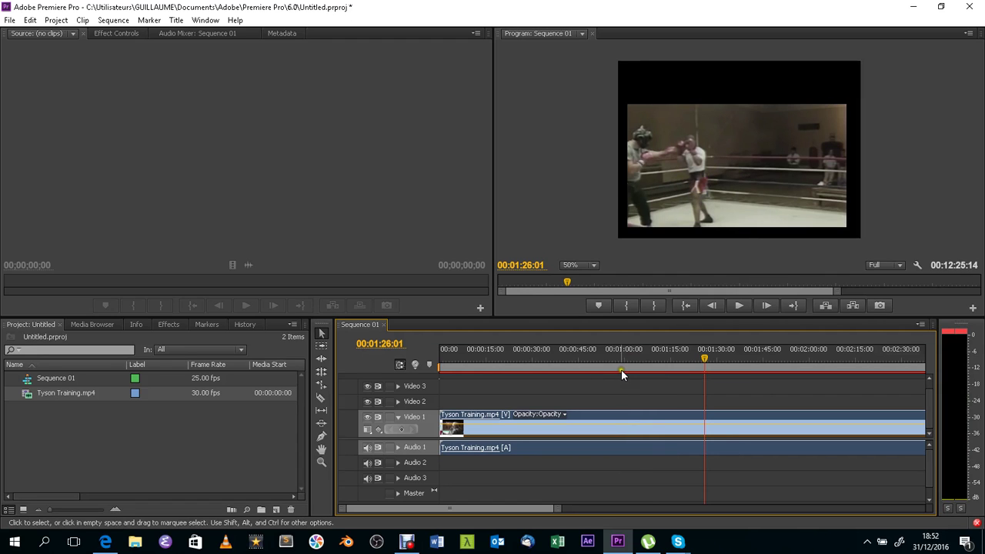
left_click_drag(621, 370, 750, 370)
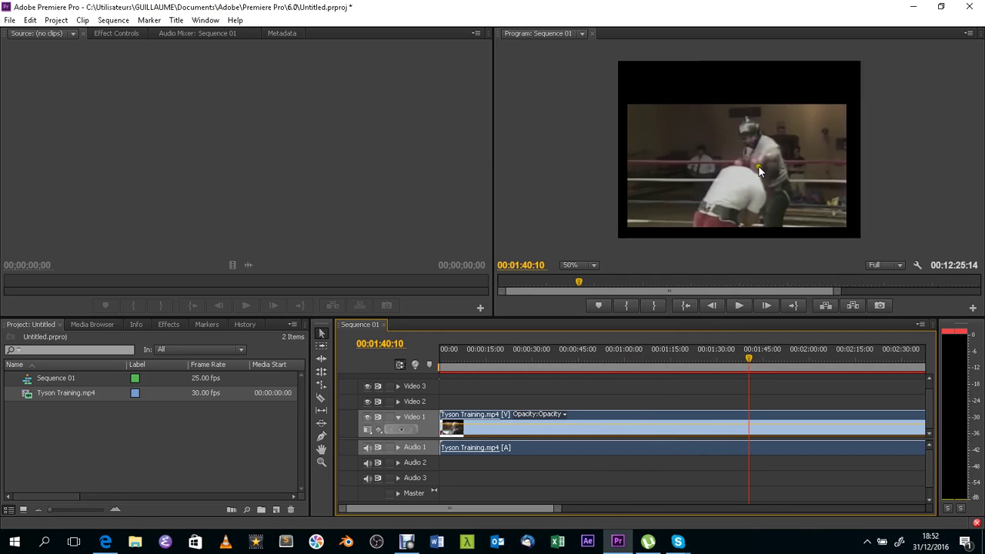
key("space")
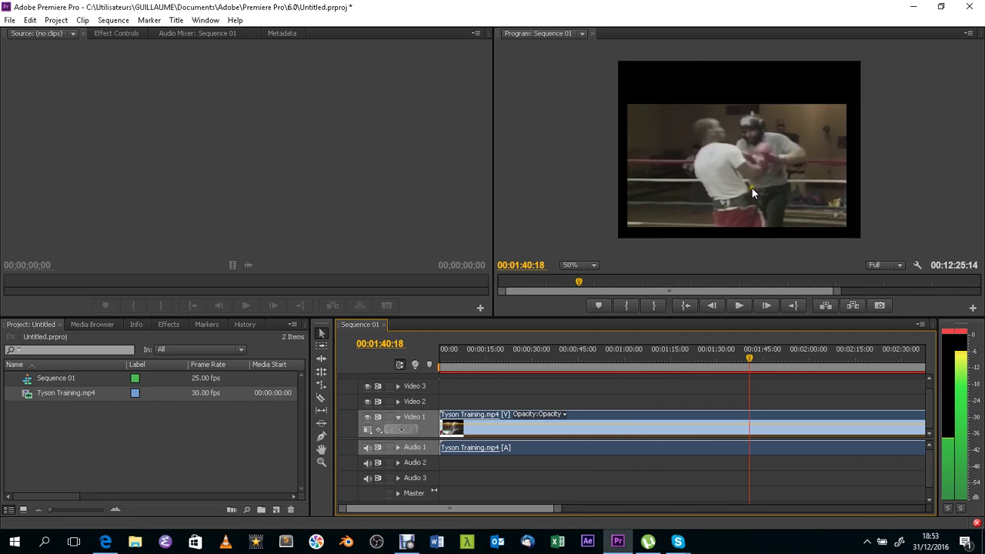
Step back and forth frame by frame around 00:01:40 to examine the boxers' movements.
key("Left")
key("Left")
key("Left")
key("Left")
key("Left")
key("Left")
key("Left")
key("Right")
key("Right")
key("Right")
key("Right")
key("Right")
key("Left")
key("Left")
key("Left")
key("Left")
key("Left")
key("Left")
key("Left")
key("Left")
key("Left")
key("Left")
key("Left")
key("Left")
key("Left")
key("Right")
key("Right")
key("Right")
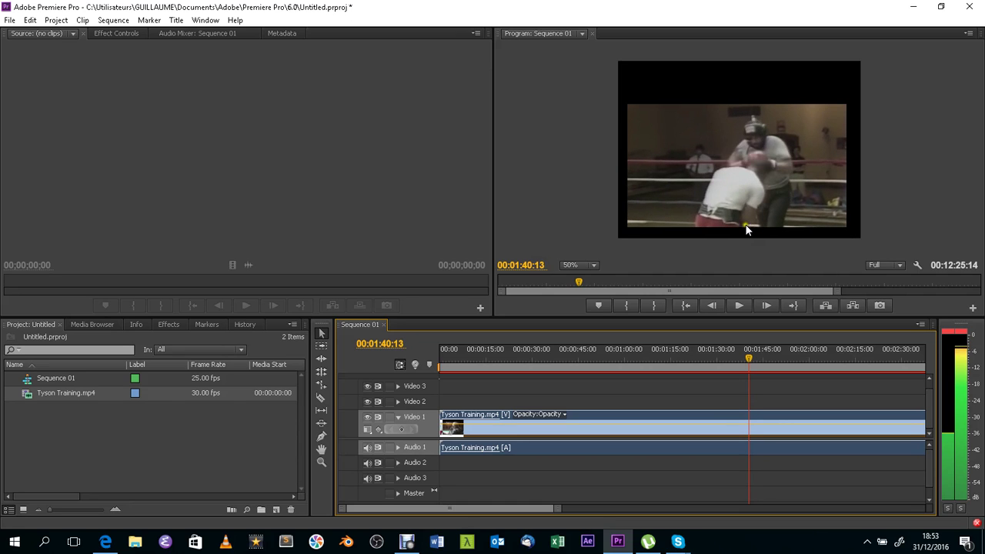
key("Right")
key("Right")
key("Right")
key("Right")
key("Left")
key("Left")
key("Left")
key("Left")
key("Left")
key("Left")
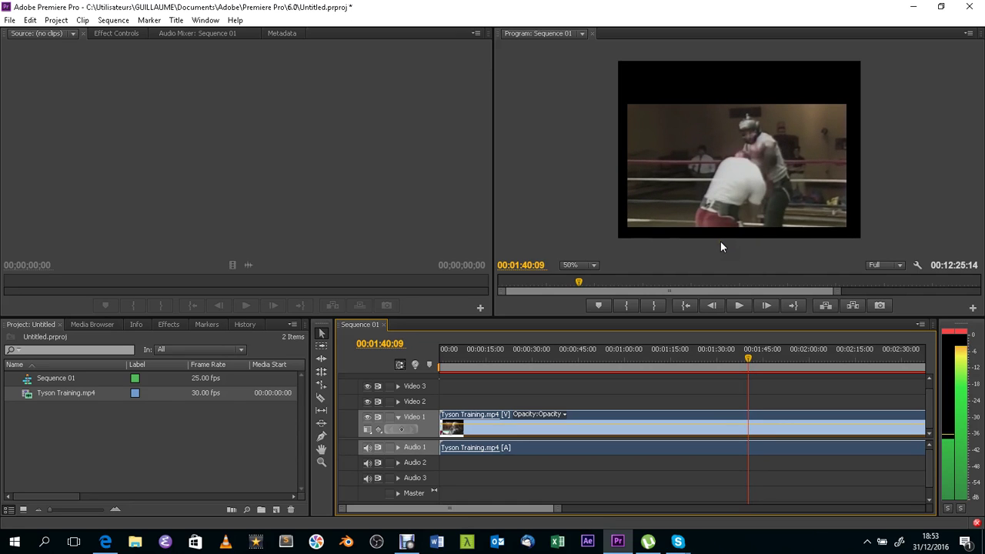
key("Right")
key("Right")
key("Right")
key("Right")
key("Right")
key("Right")
key("Right")
key("Right")
key("Right")
key("Right")
key("Right")
key("Right")
key("Right")
key("Right")
key("Right")
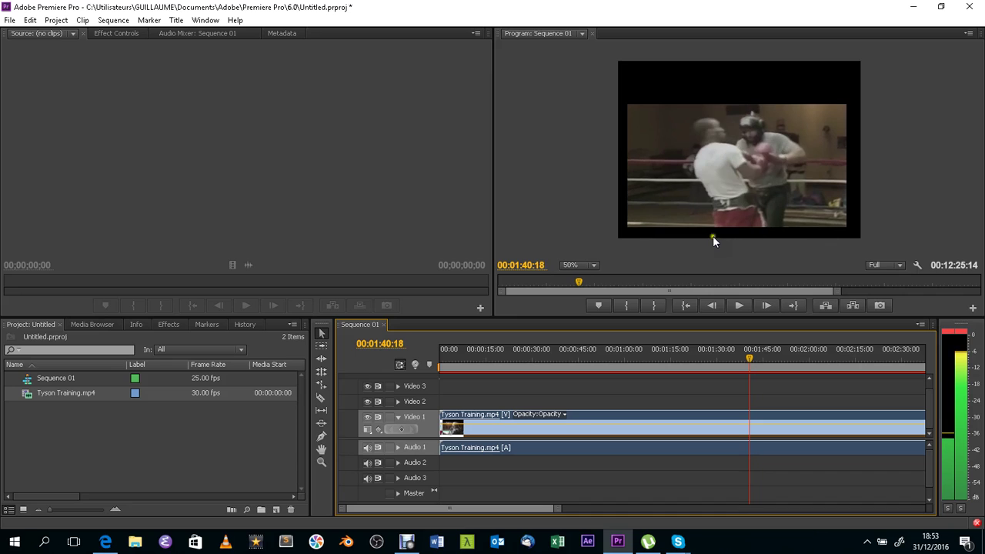
key("Right")
key("Right")
key("Right")
key("Right")
key("Left")
key("Left")
key("Left")
key("Left")
key("Left")
key("Left")
key("Left")
key("Left")
key("Left")
key("Left")
key("Left")
key("Left")
key("Left")
key("Left")
key("Left")
key("Left")
key("Left")
key("Left")
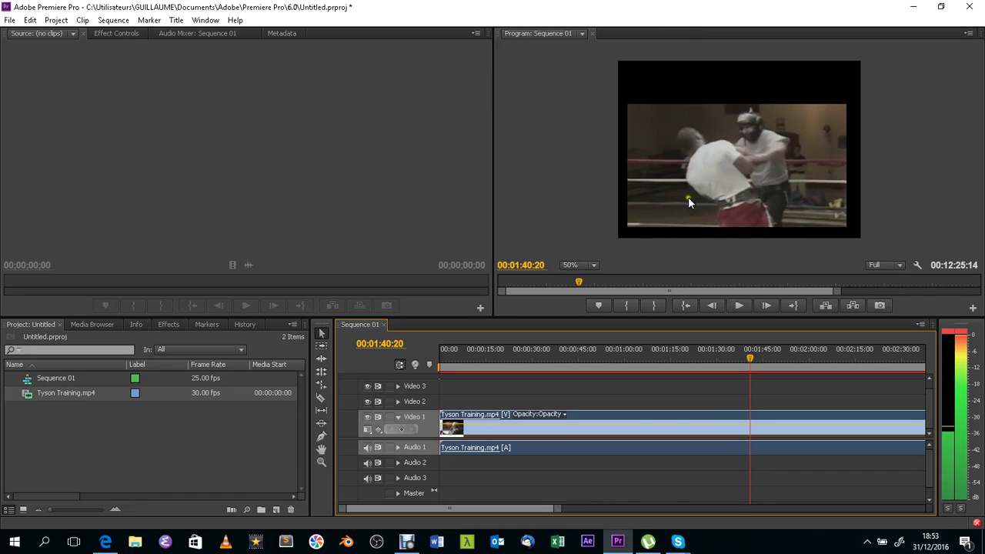
key("Right")
key("Right")
key("Right")
key("Right")
key("Right")
key("Right")
key("Right")
key("Right")
key("Right")
key("Right")
key("Right")
key("Right")
key("Right")
key("Right")
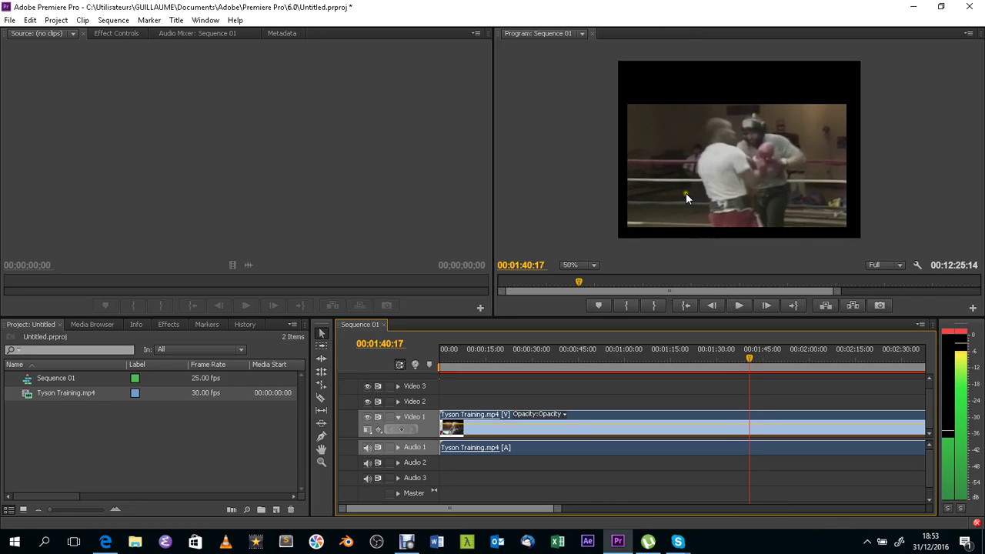
Run the footage backward and forward between about 00:01:40:23 and 00:01:39:12, stopping at 00:01:39:16.
scroll(692, 190, "up", 6)
scroll(692, 185, "down", 5)
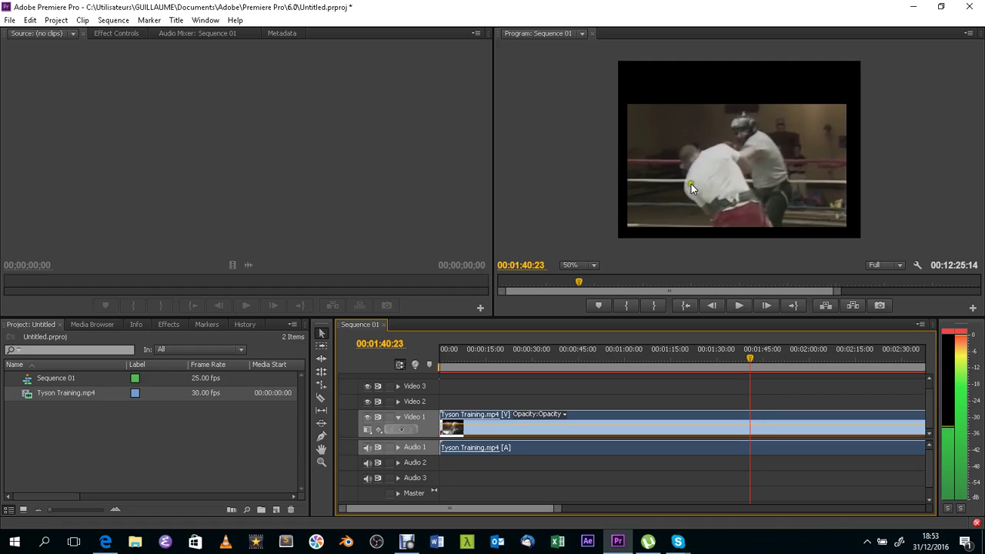
scroll(691, 184, "up", 6)
scroll(690, 184, "up", 6)
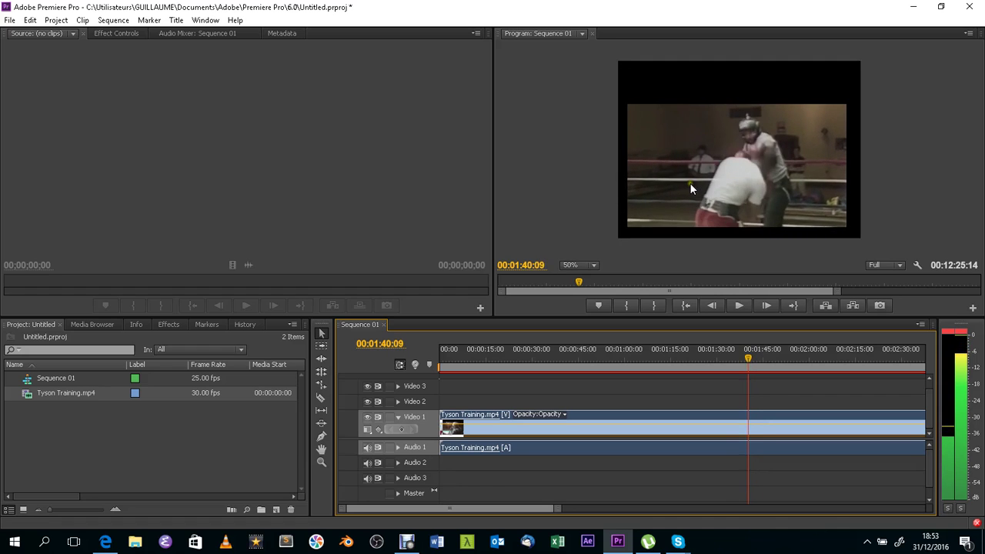
scroll(689, 182, "down", 5)
scroll(691, 182, "up", 5)
scroll(692, 182, "down", 5)
scroll(693, 181, "up", 4)
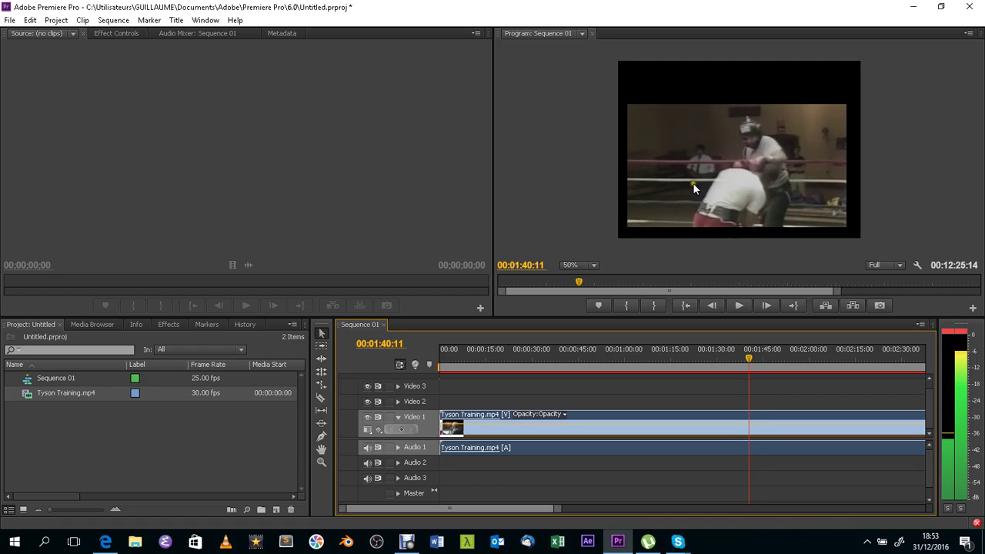
scroll(693, 183, "down", 7)
scroll(693, 182, "up", 18)
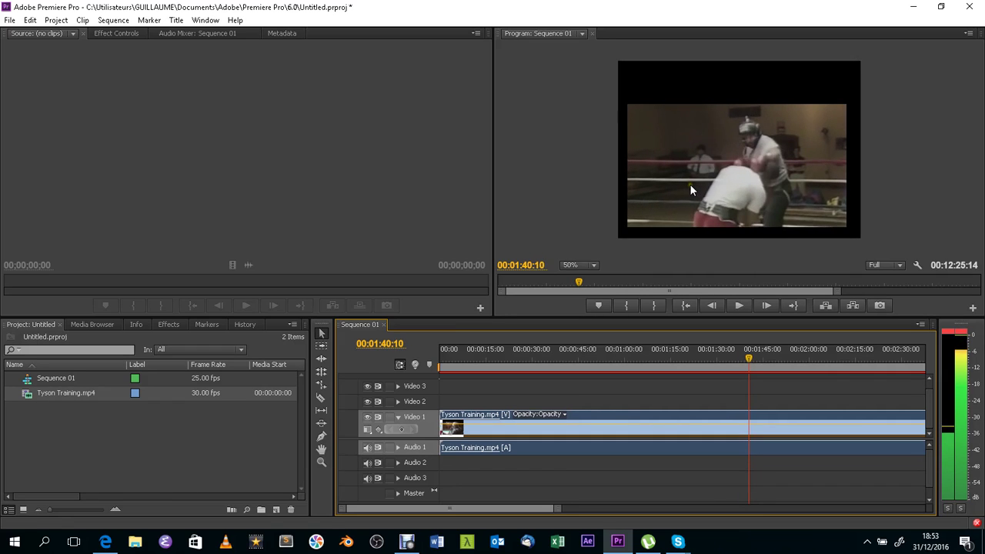
scroll(684, 188, "up", 9)
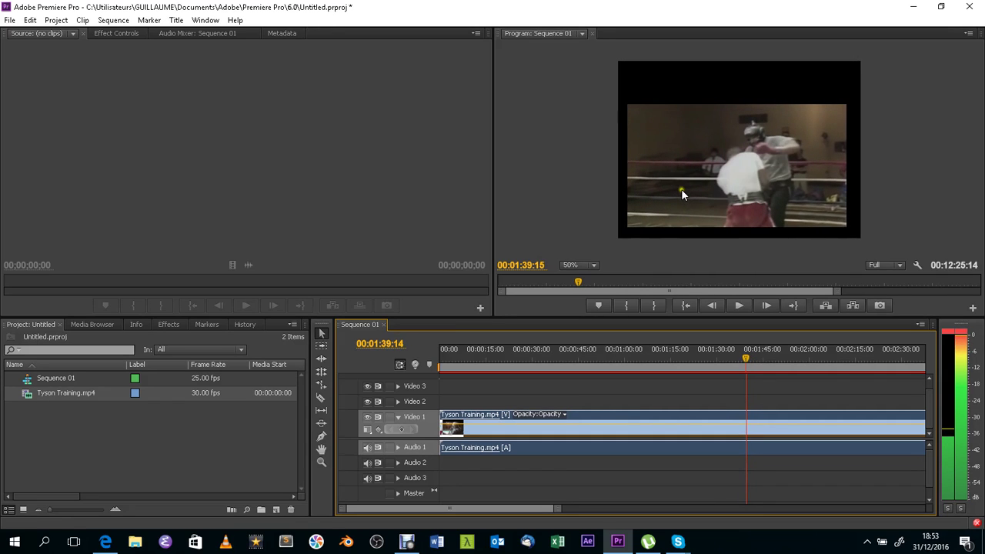
scroll(684, 188, "up", 13)
scroll(696, 190, "down", 10)
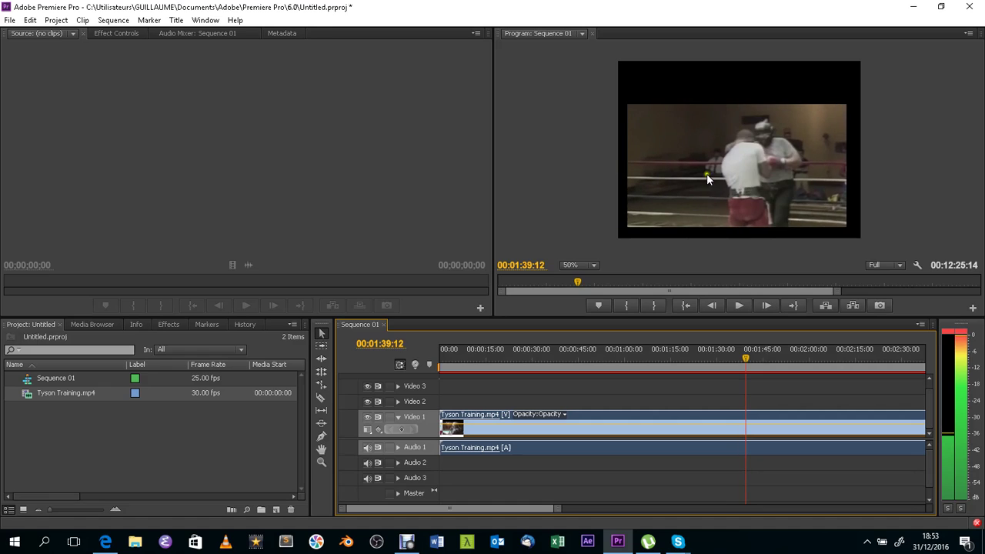
scroll(732, 154, "up", 6)
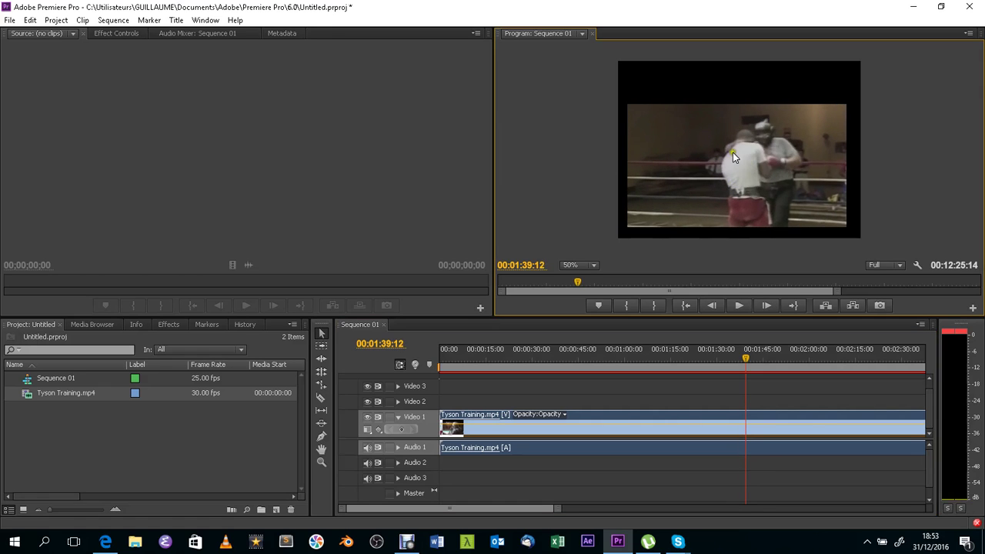
scroll(734, 157, "down", 10)
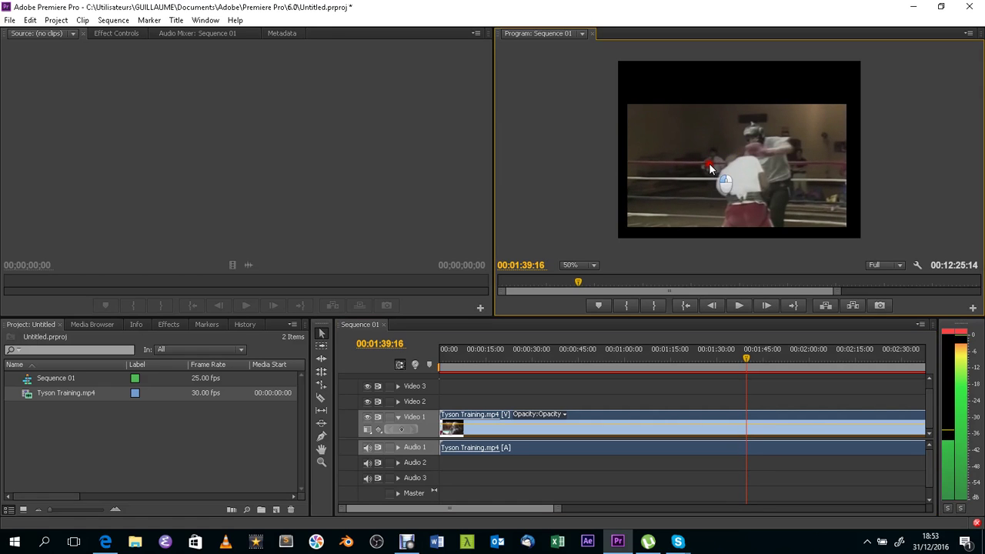
right_click(735, 136)
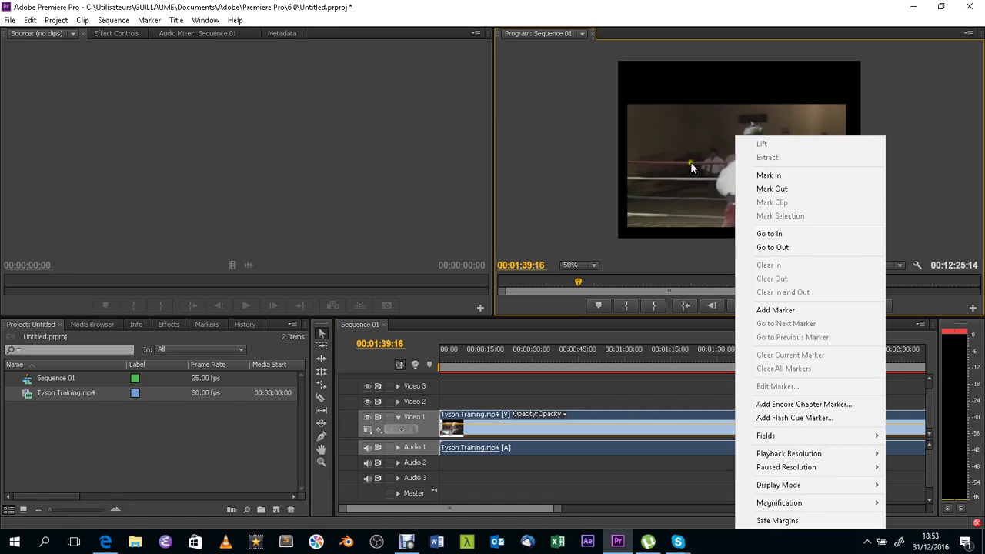
left_click(699, 128)
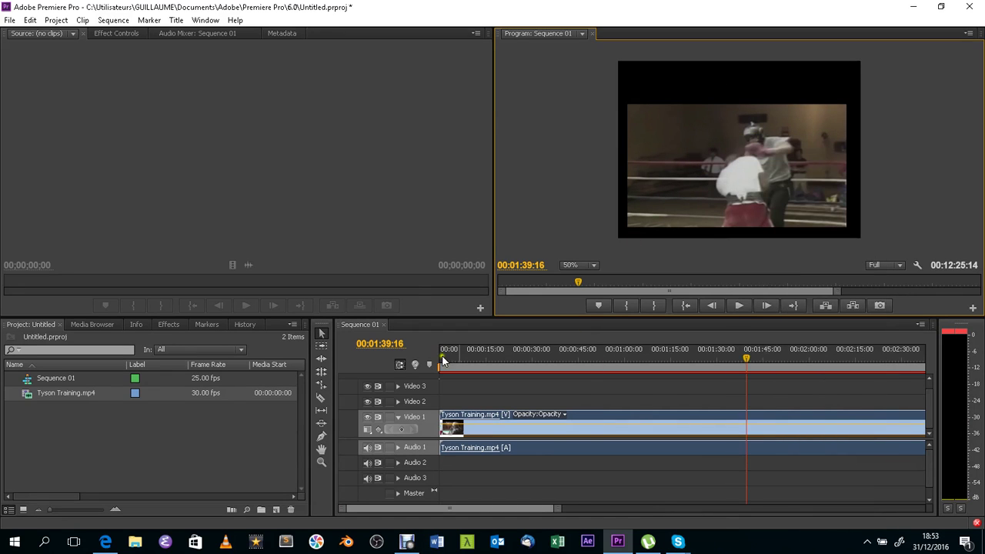
Move the playhead back to 00:00:21:20 in the sequence.
left_click(549, 357)
left_click(508, 354)
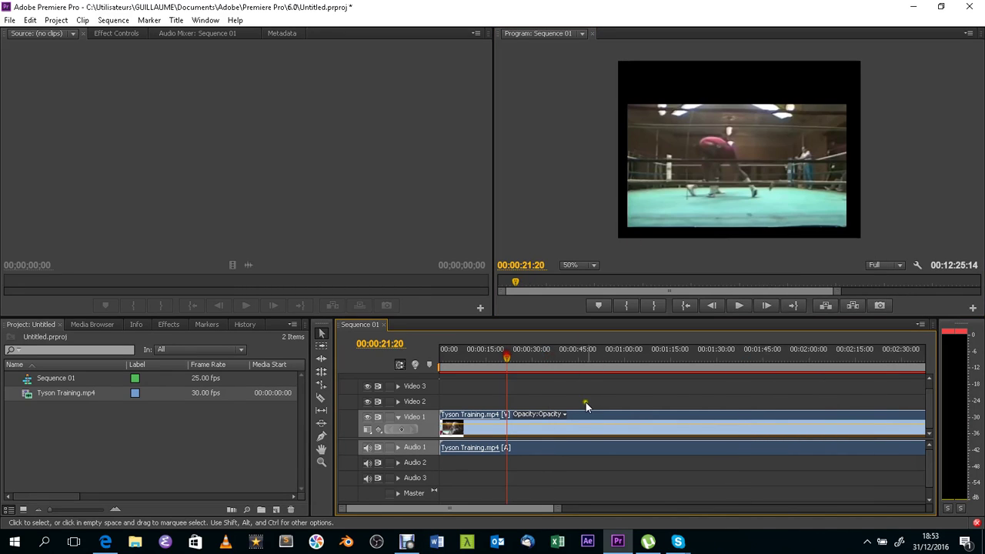
Split the Tyson Training.mp4 clip on the Video 1 and Audio 1 tracks at 00:00:26:00 with the Razor tool.
left_click(519, 360)
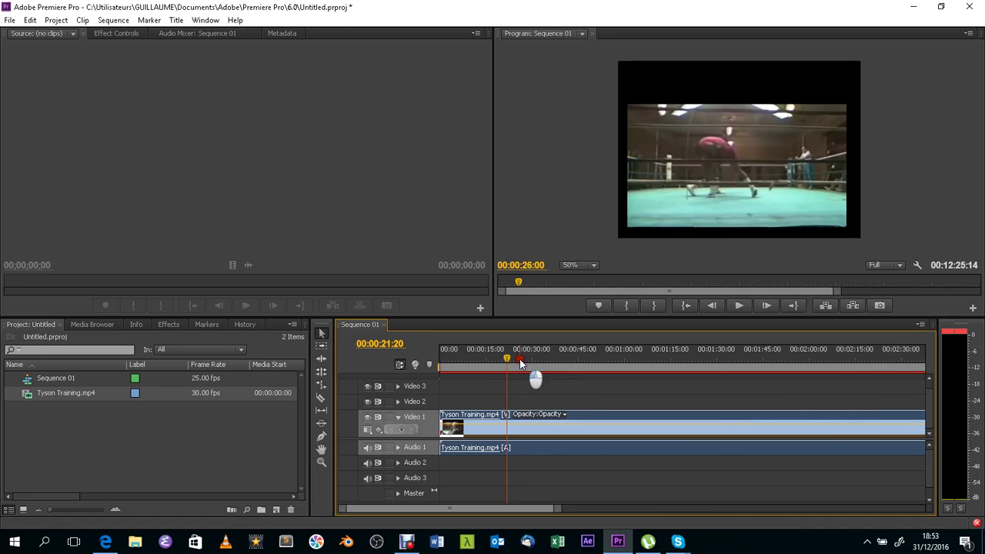
left_click(322, 399)
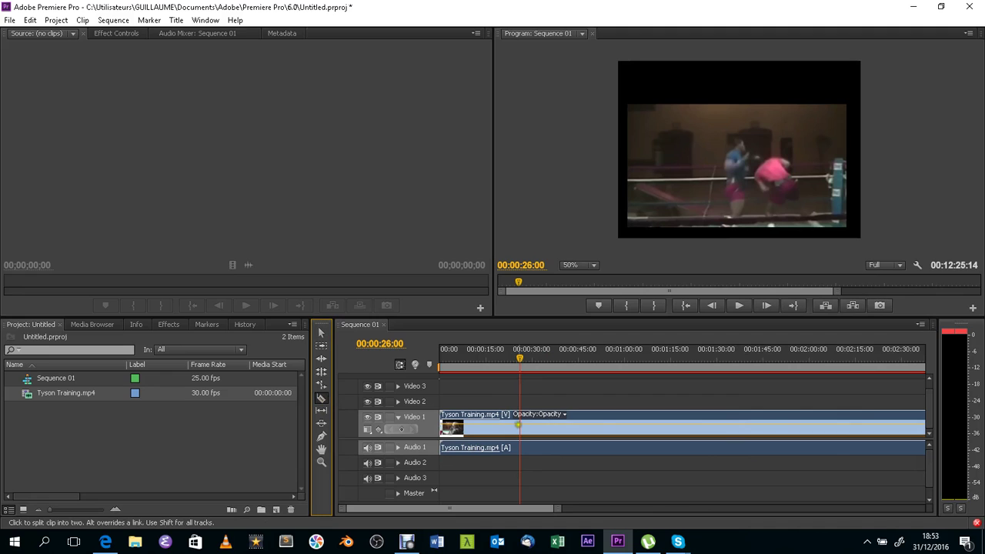
left_click(520, 447)
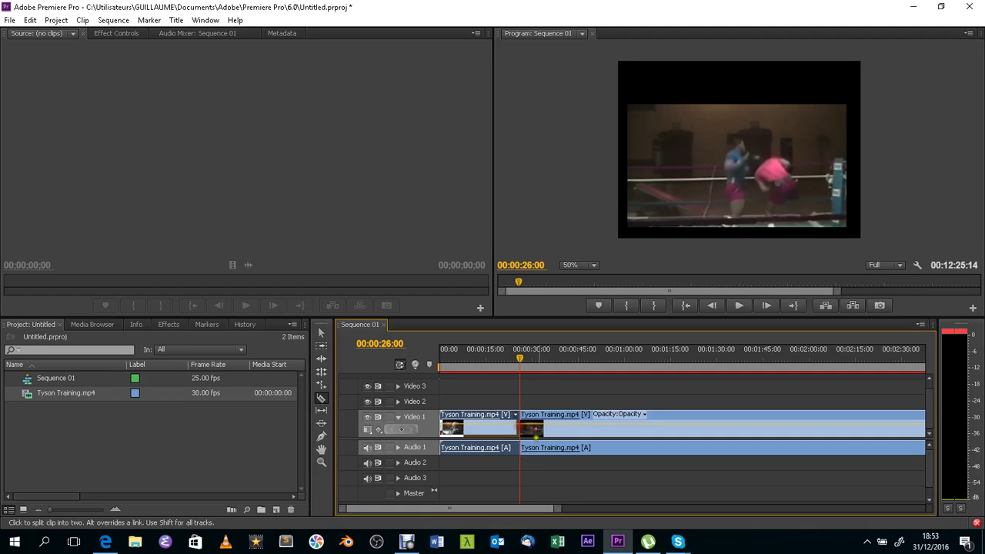
Advance the playhead to 00:00:27:05 and split the Tyson Training.mp4 clip there.
left_click_drag(520, 358, 520, 357)
scroll(764, 186, "down", 18)
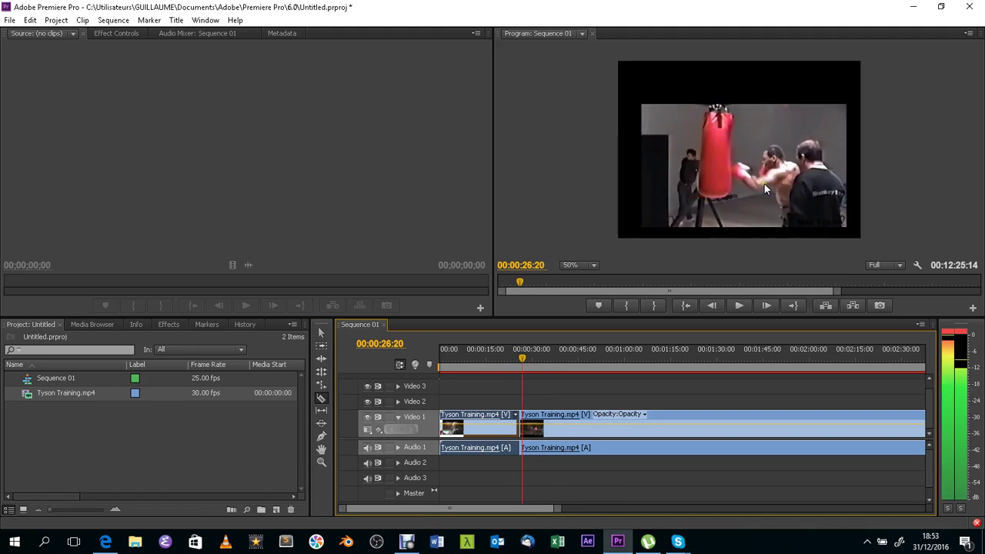
scroll(764, 186, "down", 4)
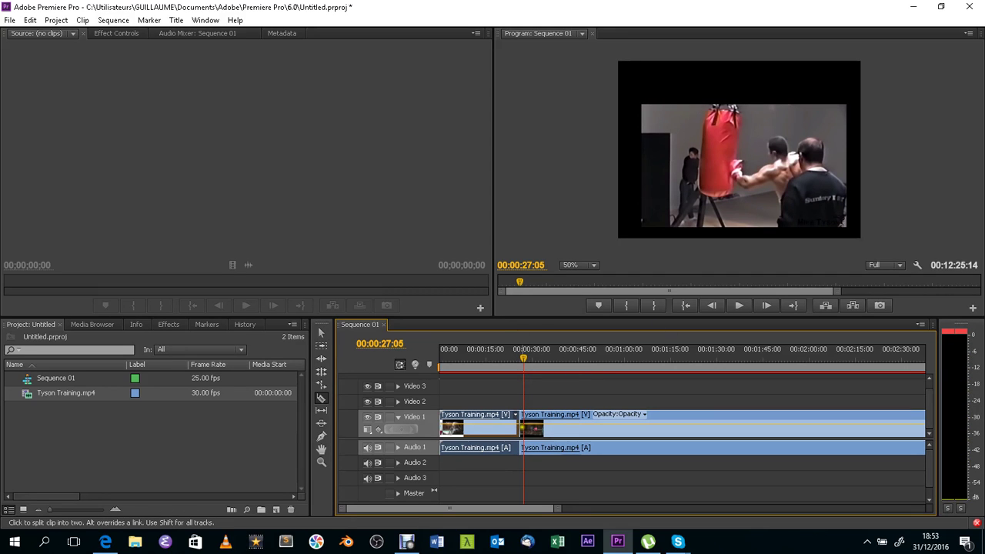
left_click(523, 425)
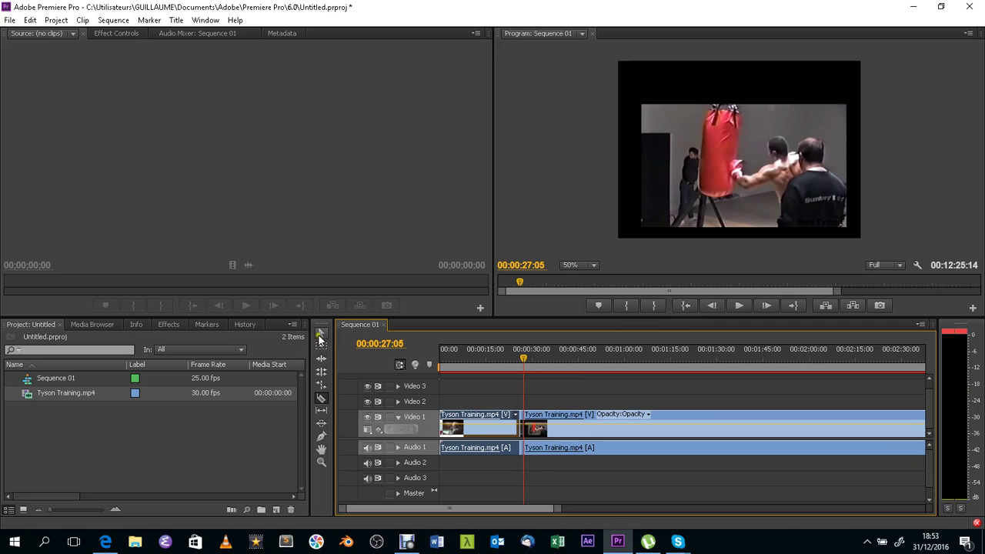
Clear the clip sections before 00:00:26:00 and after 00:00:27:05, keeping only the short middle piece.
left_click(322, 334)
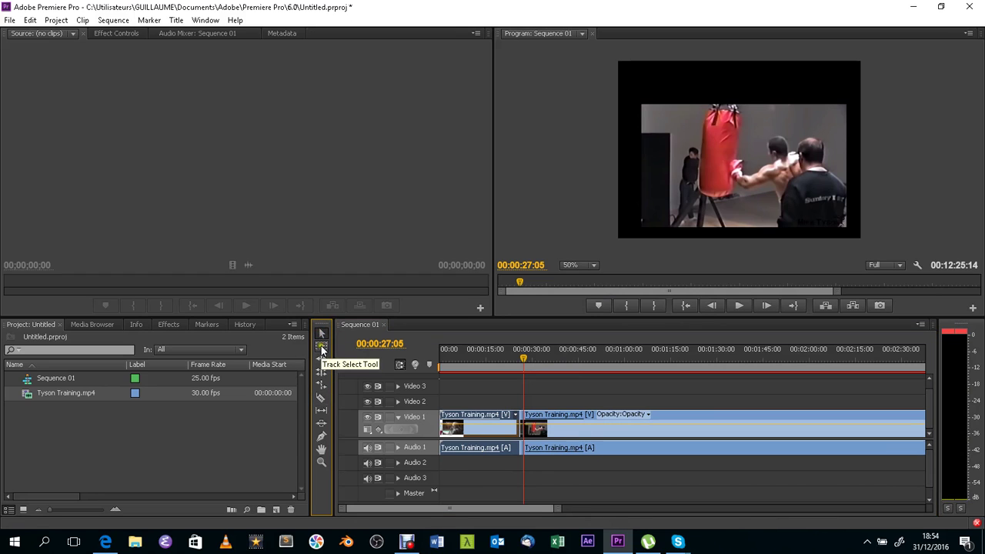
left_click(493, 426)
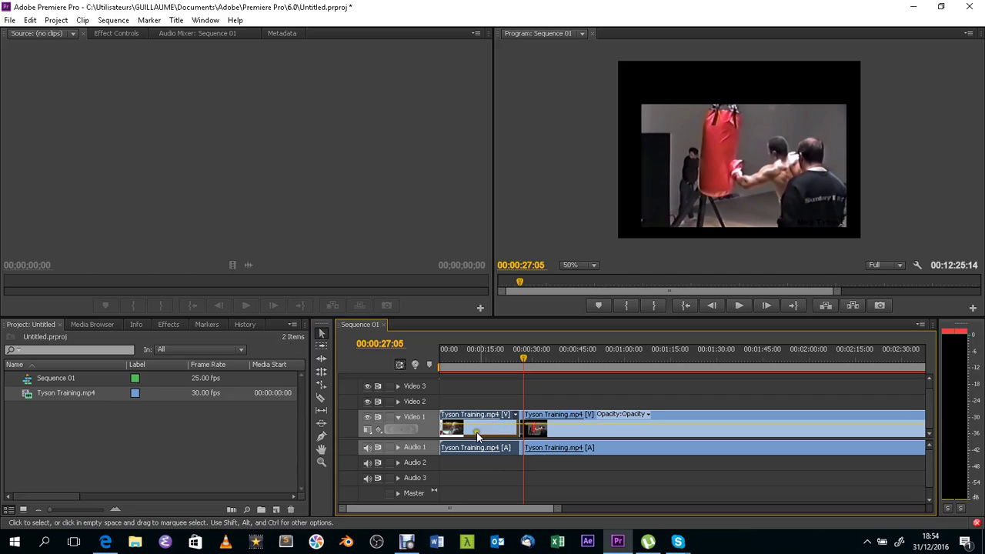
left_click(471, 429)
right_click(486, 428)
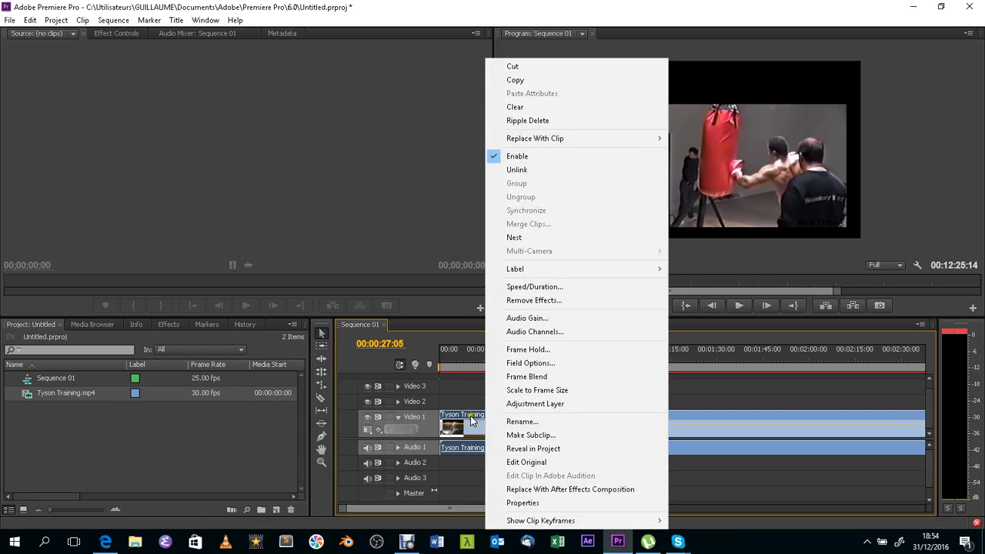
right_click(458, 425)
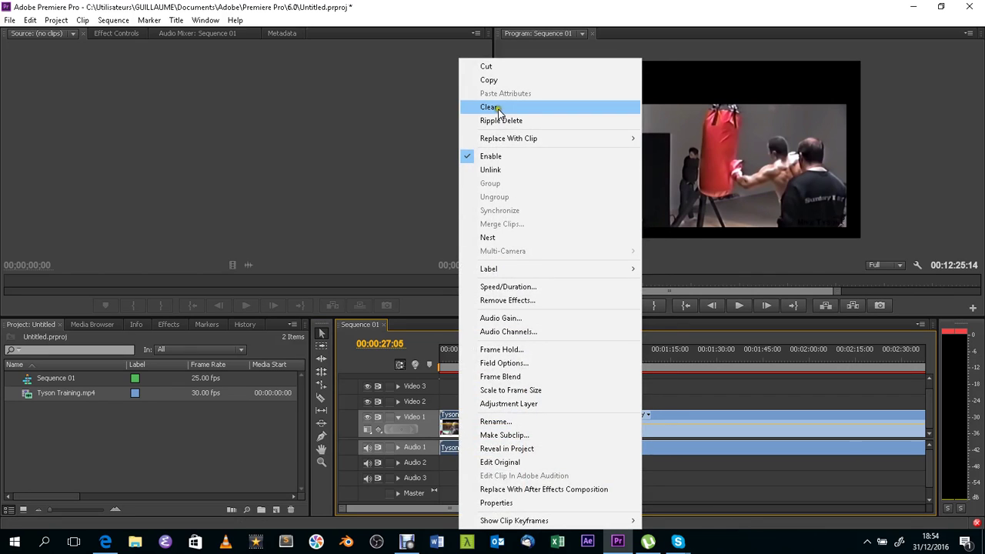
left_click(498, 107)
right_click(568, 425)
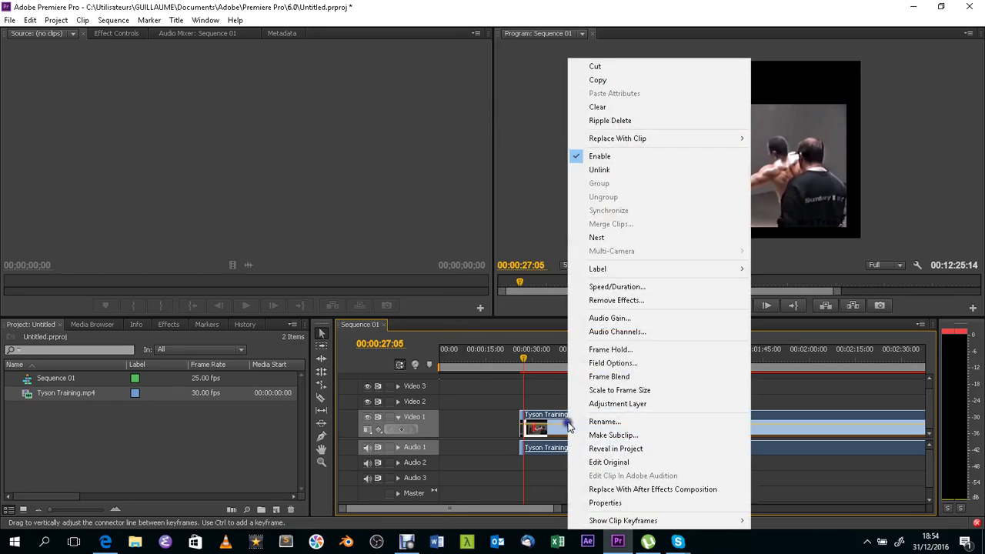
left_click(599, 107)
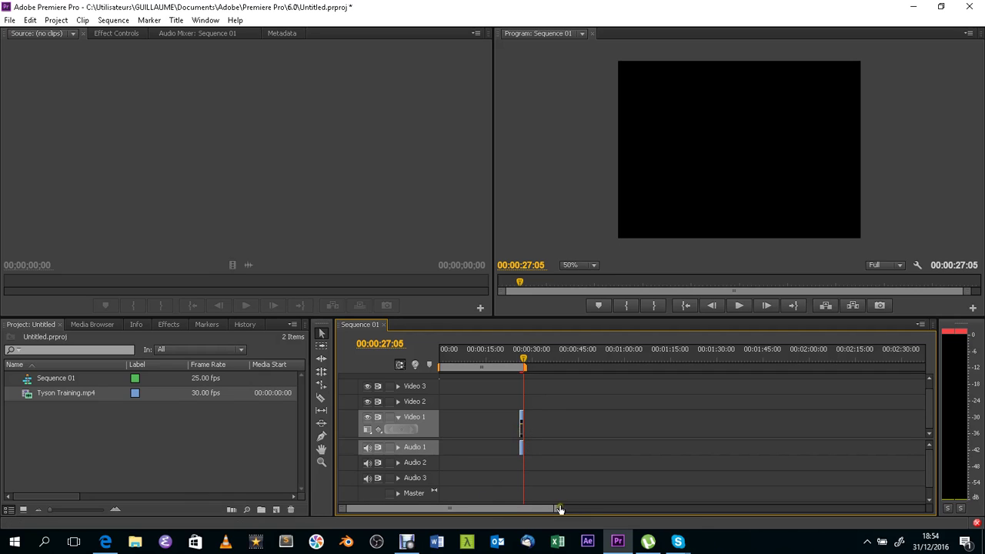
Play back the remaining short clip from its start at 00:00:26:00.
left_click_drag(544, 512, 471, 519)
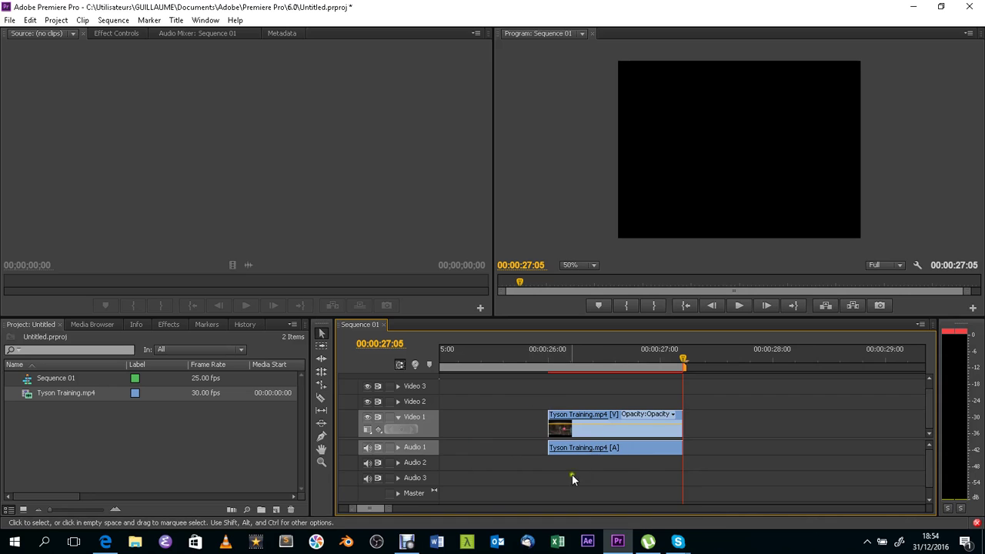
left_click_drag(683, 359, 549, 379)
left_click(739, 306)
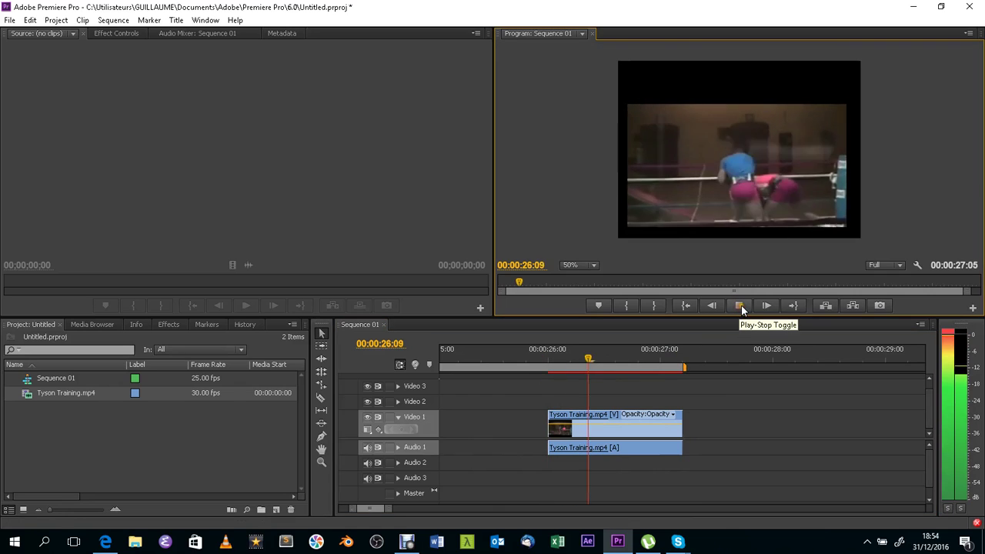
left_click(740, 305)
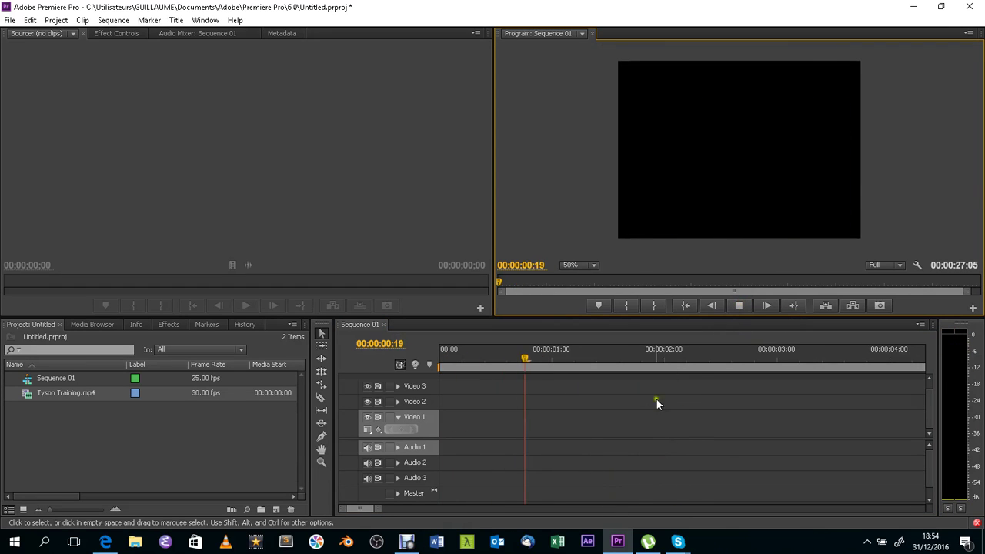
left_click(737, 306)
Move the remaining short clip to the start of the sequence on Video 1 and Audio 1.
scroll(539, 454, "down", 3)
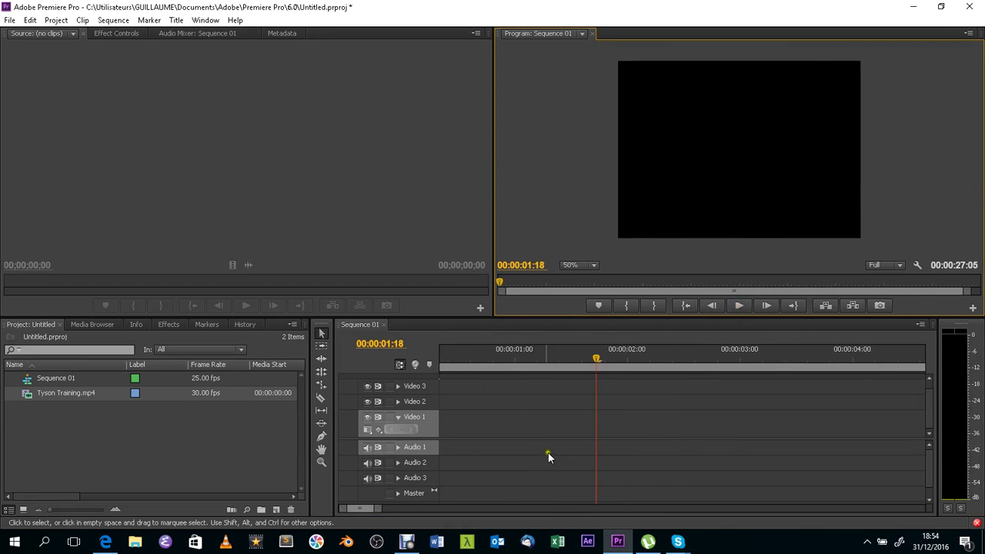
scroll(531, 453, "up", 3)
mouse_move(375, 507)
left_mouse_down()
mouse_move(425, 508)
mouse_move(382, 508)
left_mouse_up()
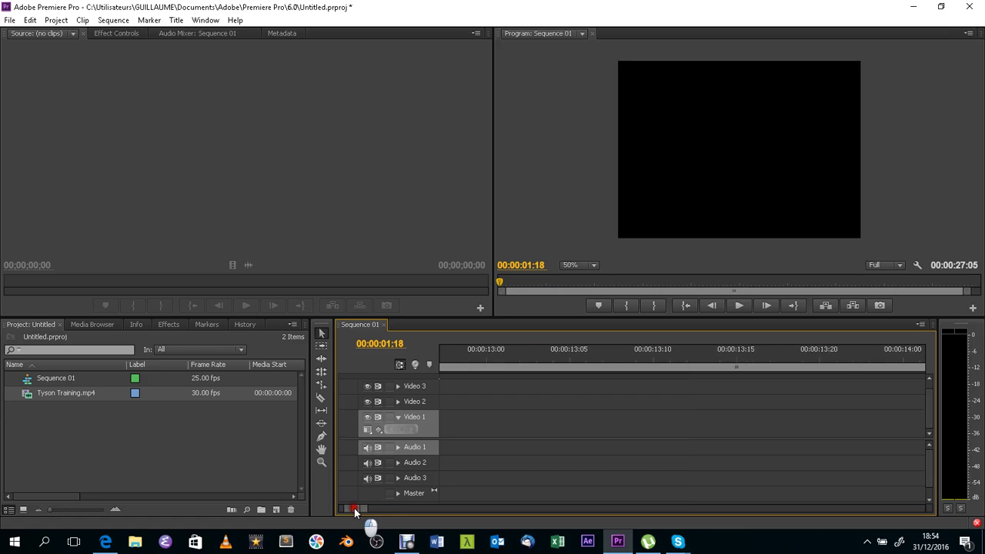
left_click_drag(365, 521, 509, 508)
scroll(508, 423, "down", 2)
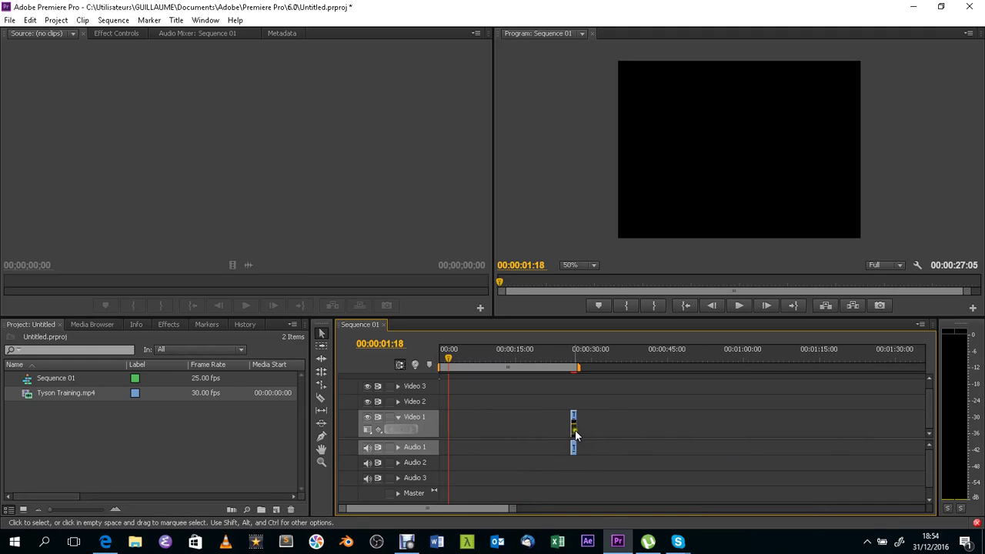
left_click(573, 429)
left_click_drag(573, 429, 436, 431)
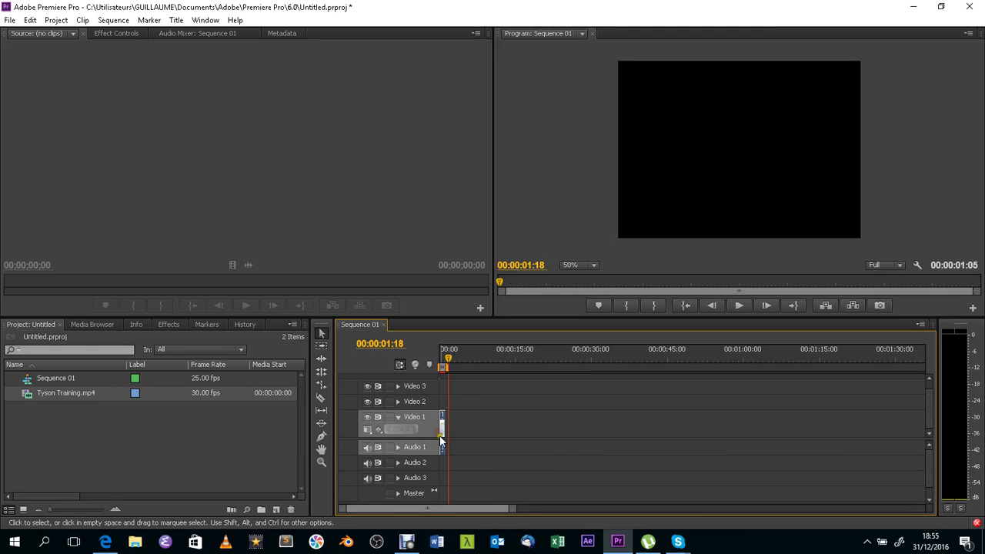
Copy the short clip and place the playhead at its end, 00:00:01:05.
left_click_drag(513, 512, 442, 516)
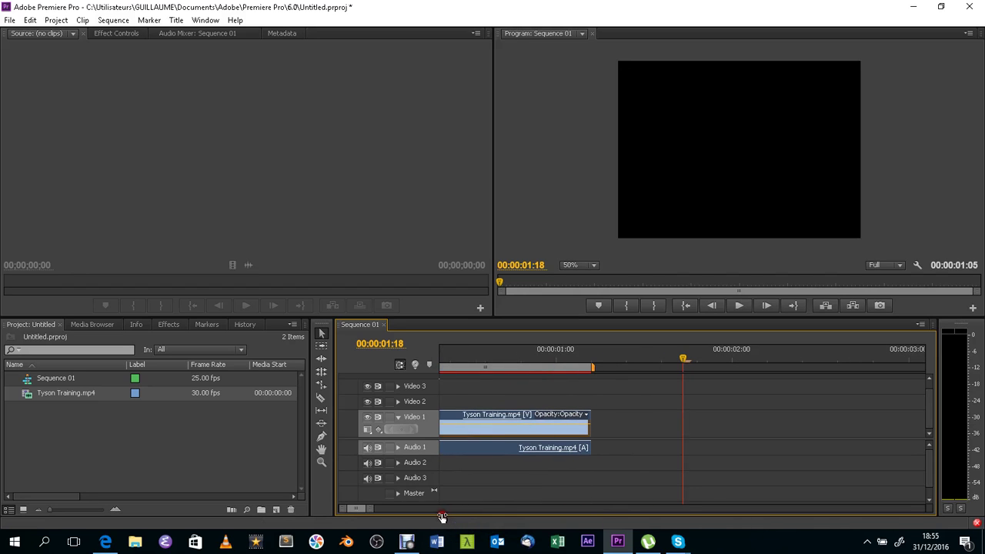
left_click(513, 351)
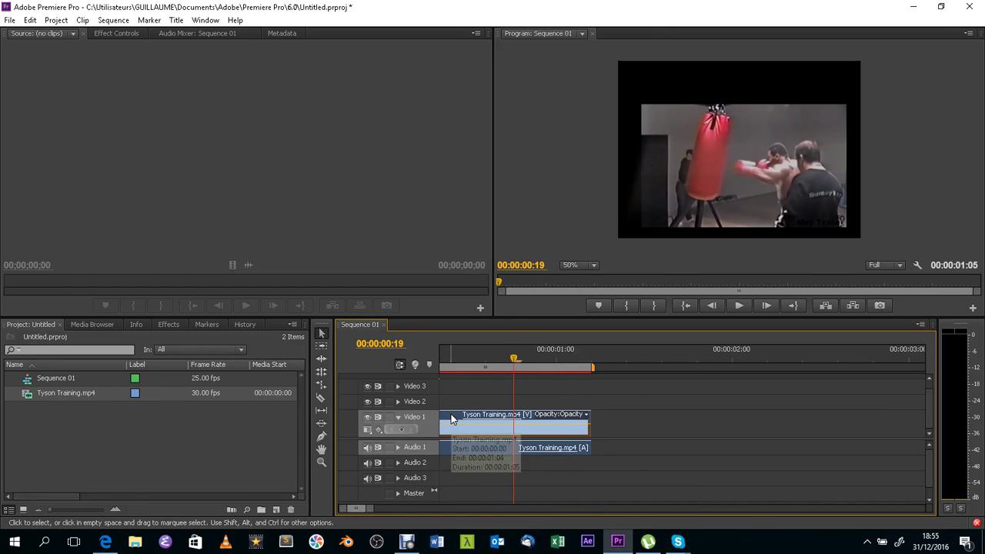
right_click(548, 427)
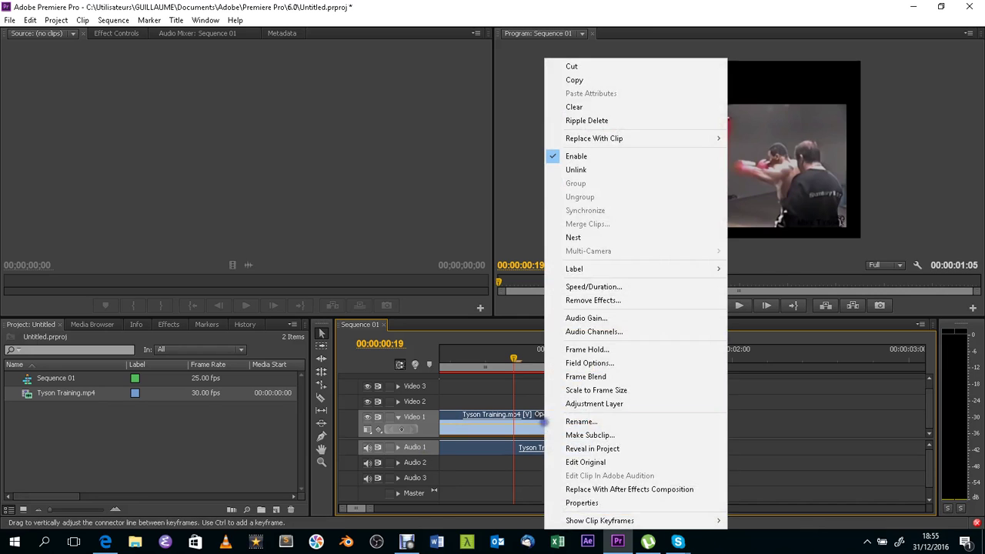
left_click(590, 81)
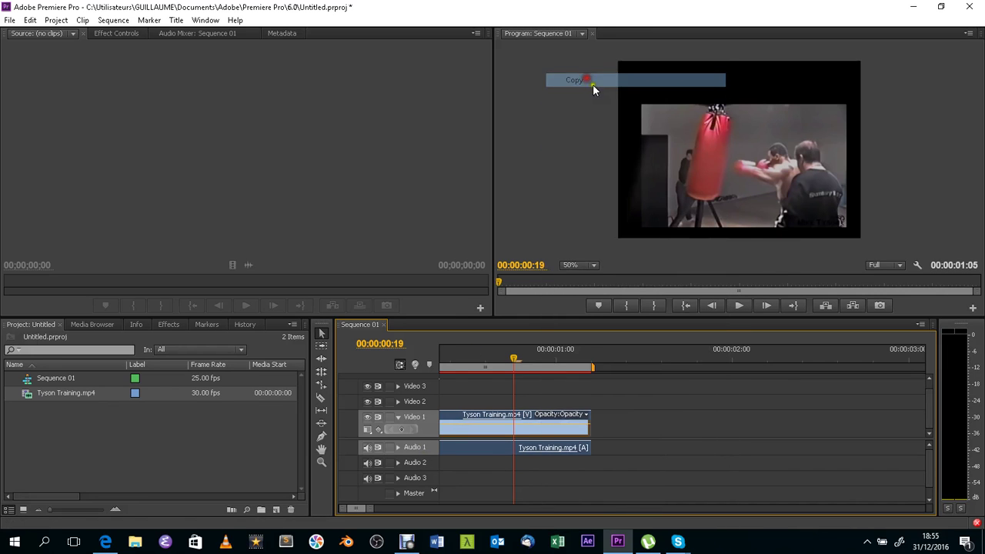
left_click(592, 351)
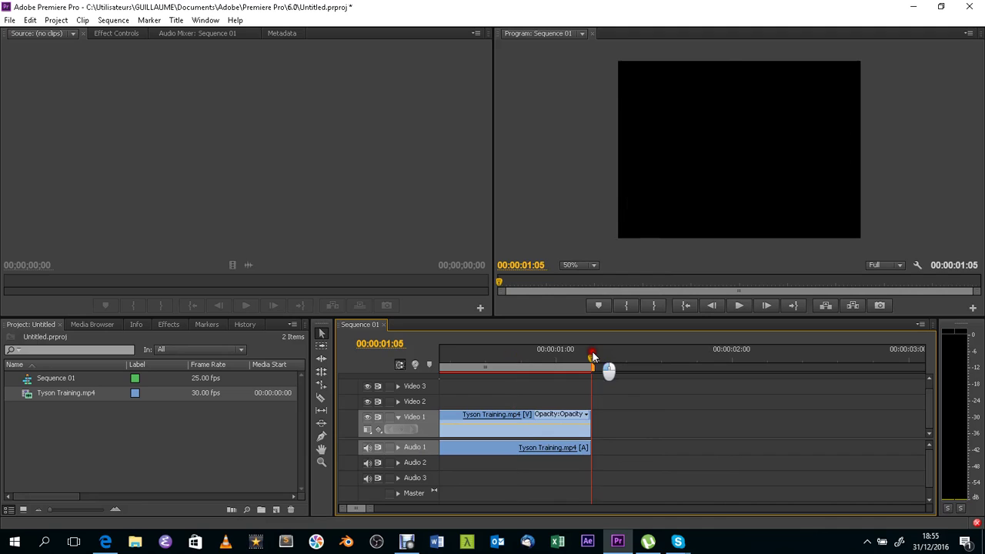
Copy the short clip again and try to paste it at the playhead.
left_click(580, 426, "ctrl")
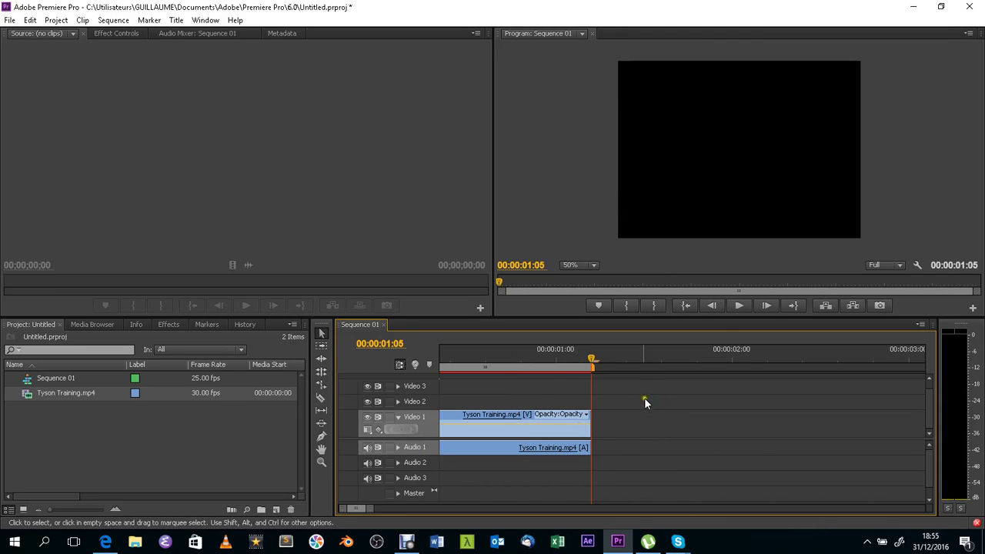
right_click(561, 427)
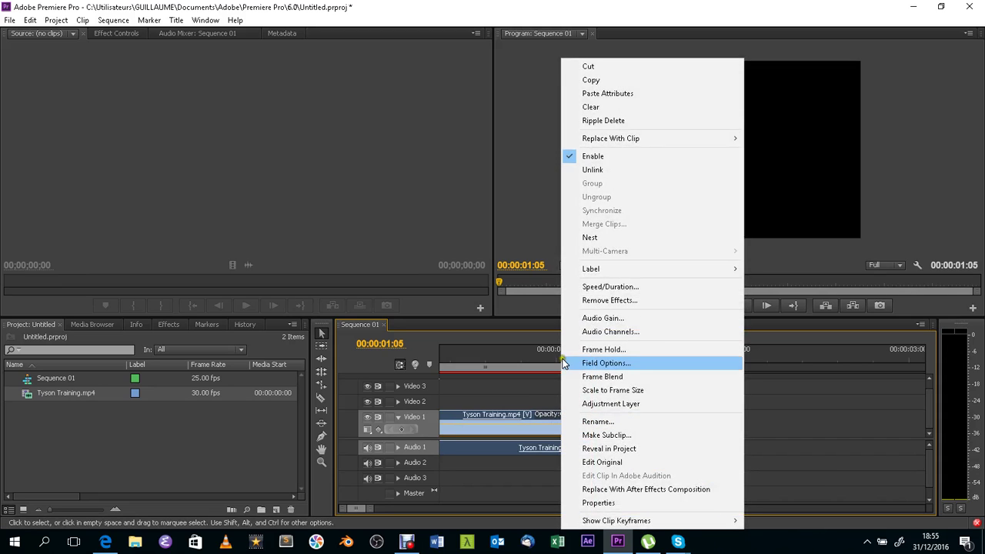
left_click(526, 392)
left_click(555, 418)
right_click(558, 430)
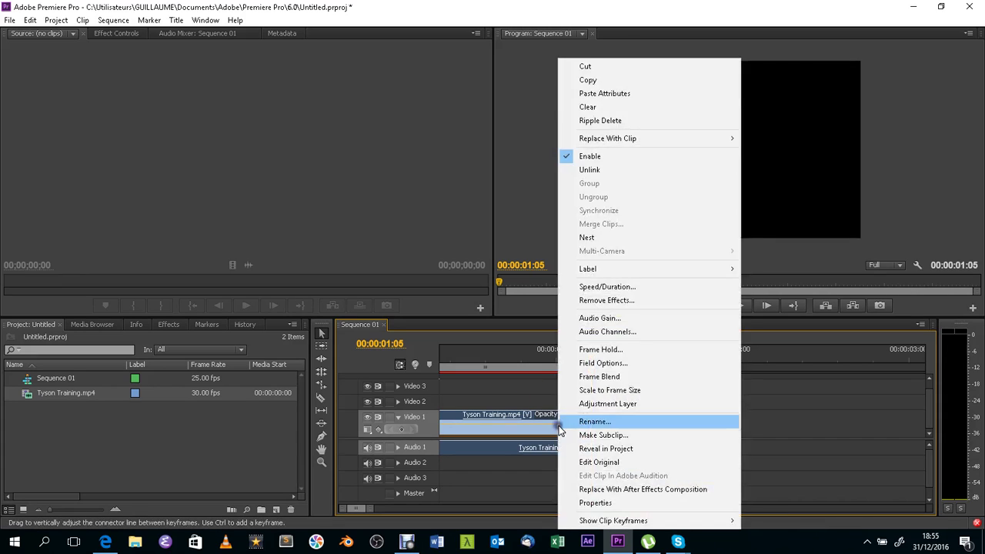
left_click(597, 80)
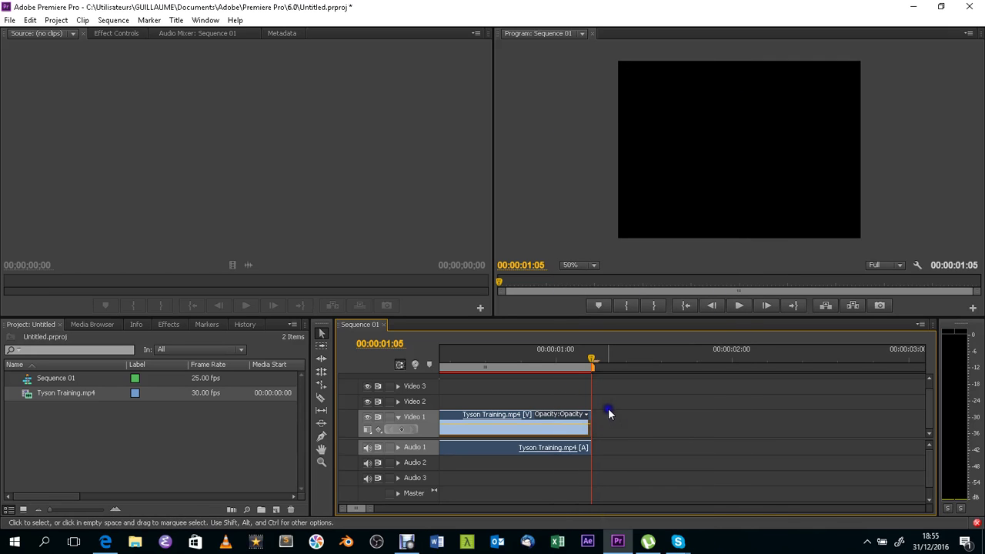
right_click(583, 426)
left_click(620, 399)
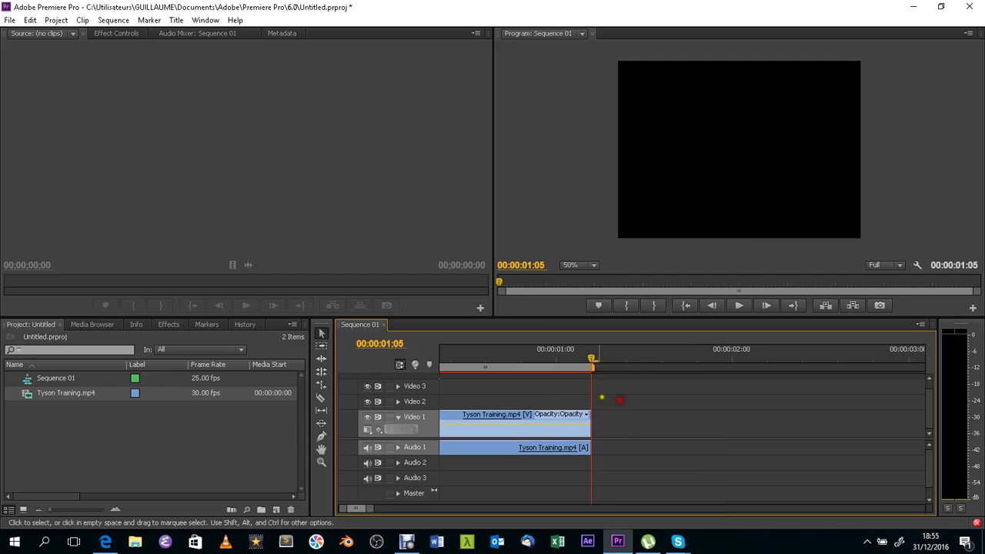
left_click(566, 390)
left_click(514, 430)
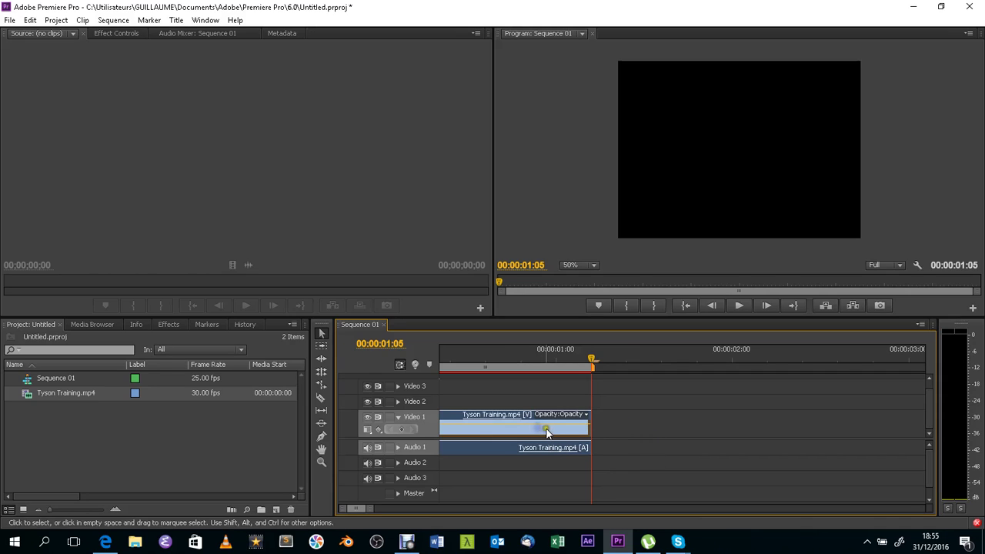
left_click(555, 430)
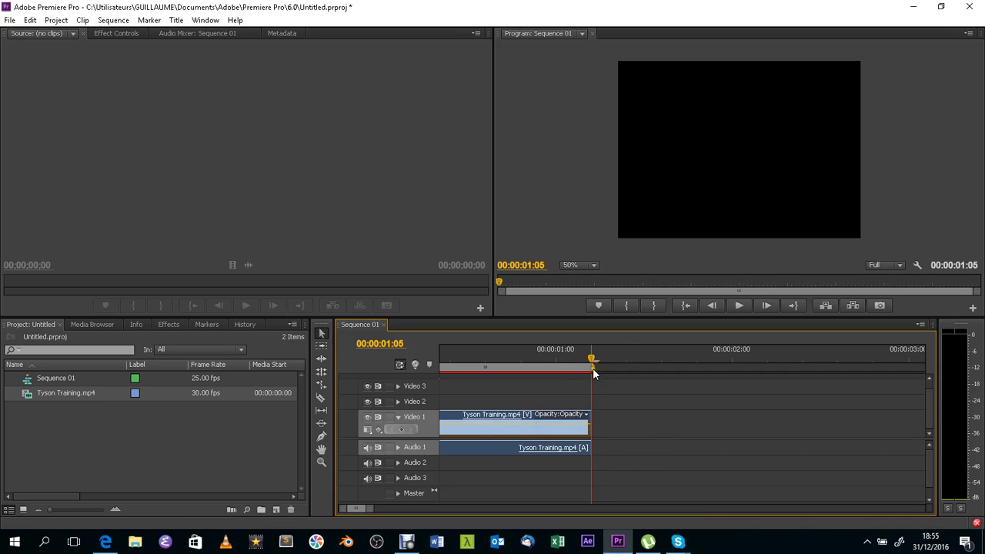
Scrub through the short clip and its end, stopping at 00:00:00:12.
left_click_drag(592, 360, 575, 358)
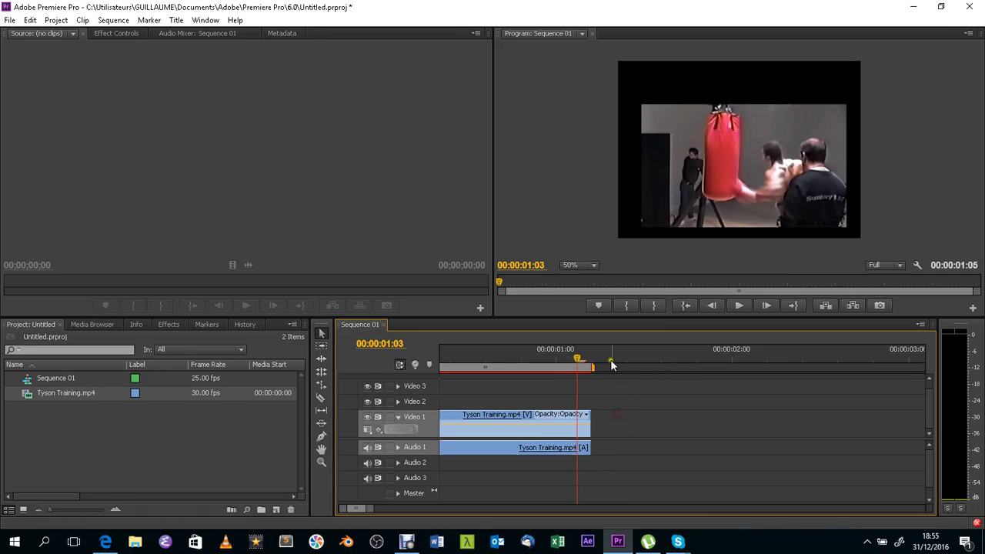
left_click(612, 359)
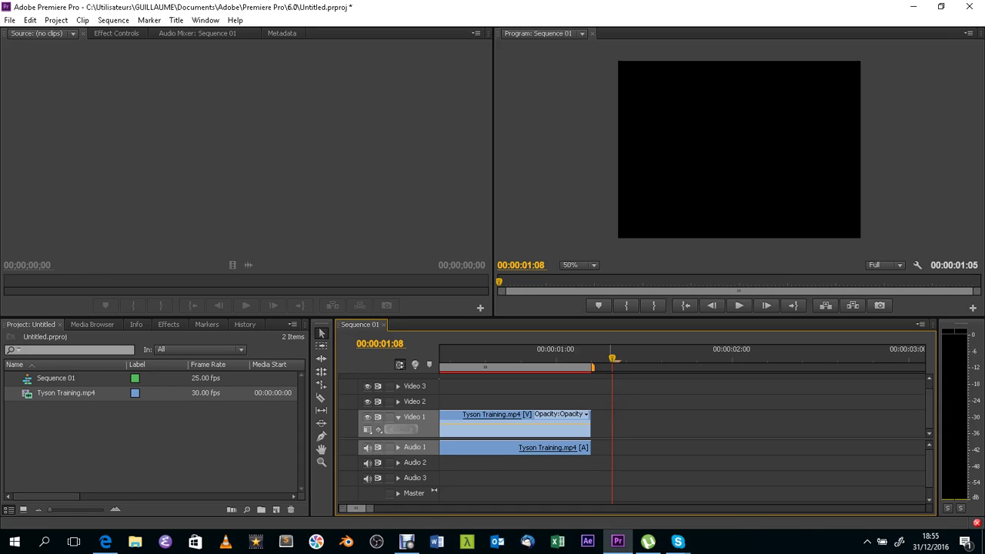
left_click_drag(573, 370, 468, 372)
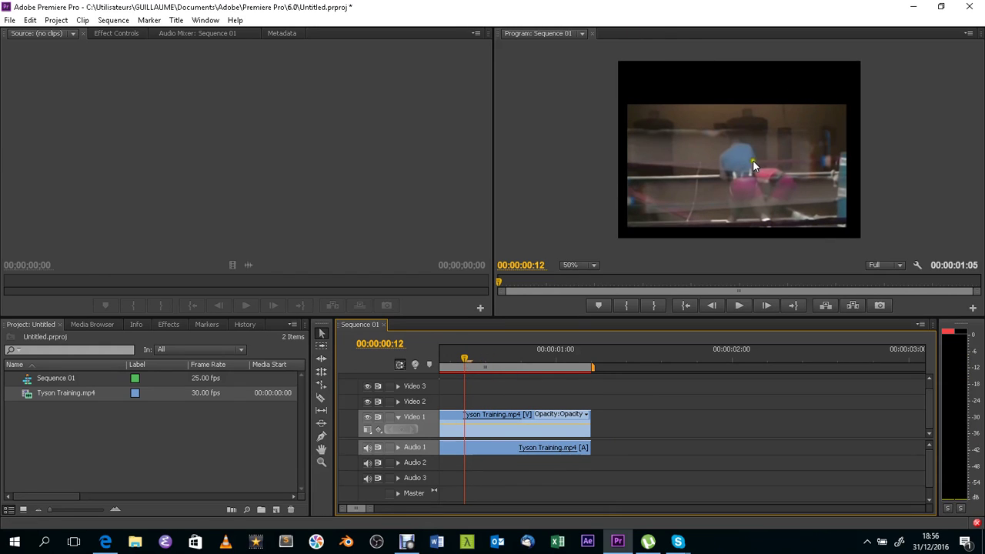
right_click(93, 450)
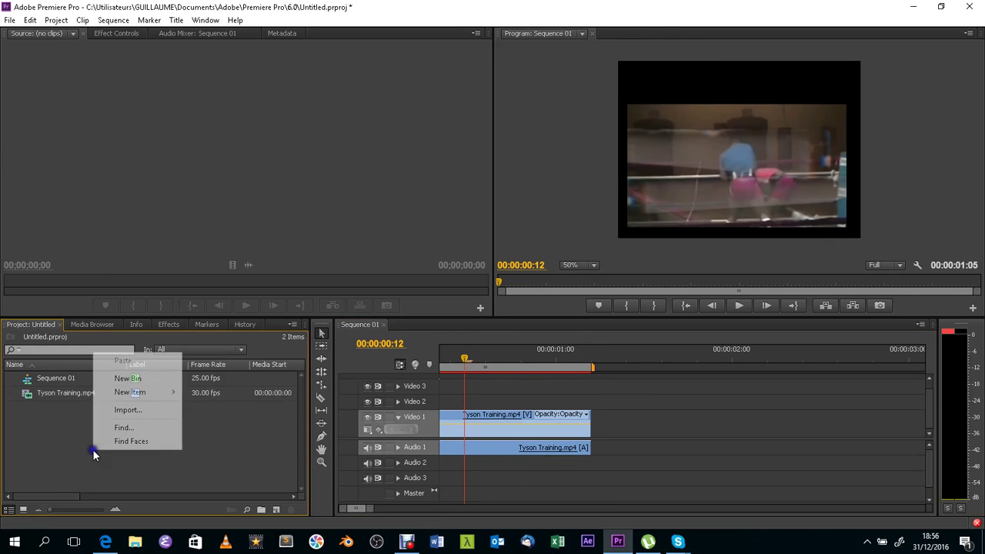
left_click(141, 415)
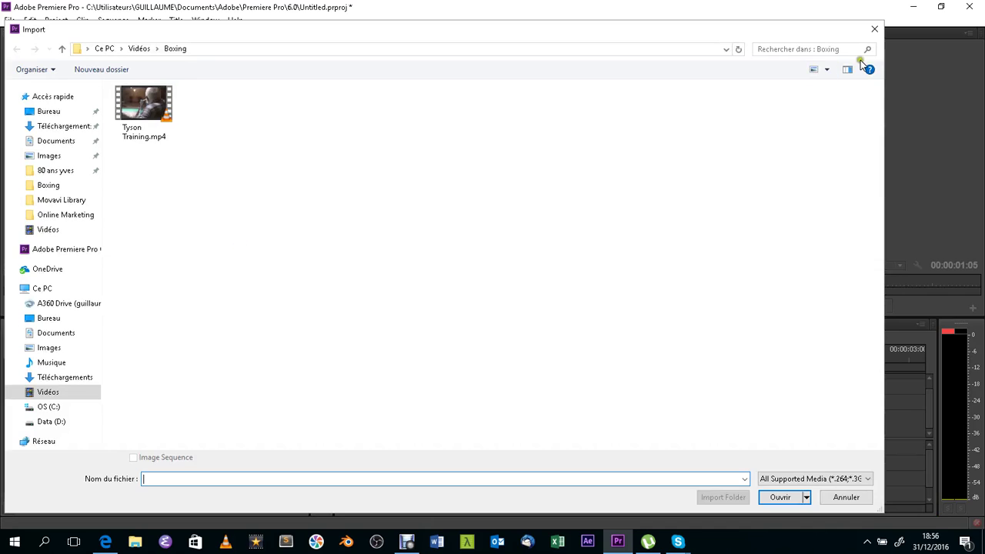
left_click(874, 29)
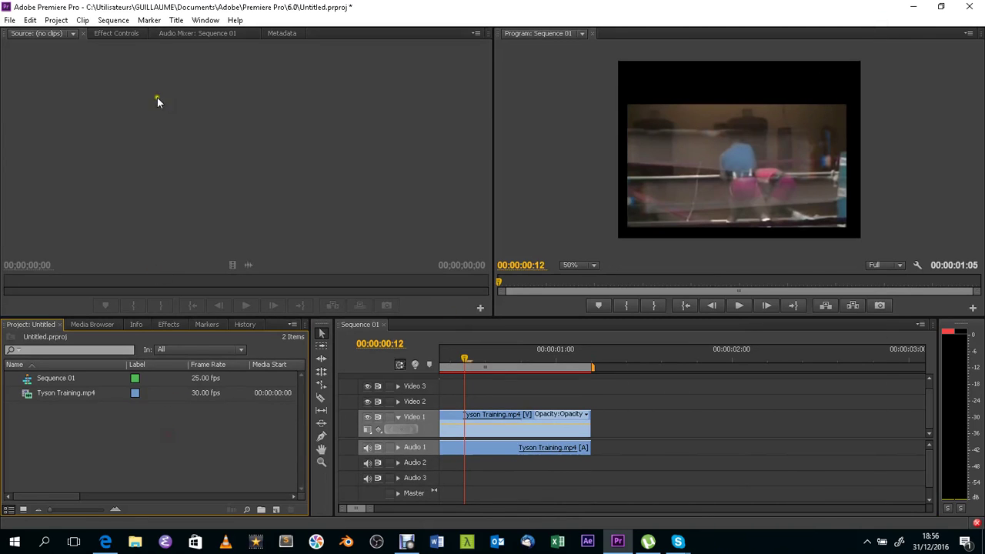
Create a new default still title named "tyson" with the 720 x 576, 25 fps video settings.
left_click(177, 20)
left_click(176, 20)
left_click(176, 20)
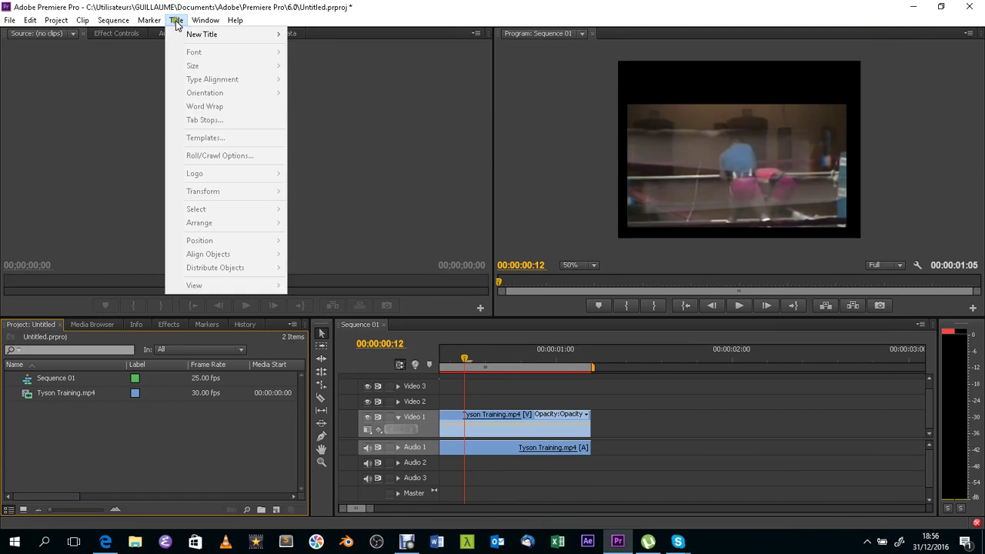
mouse_move(213, 39)
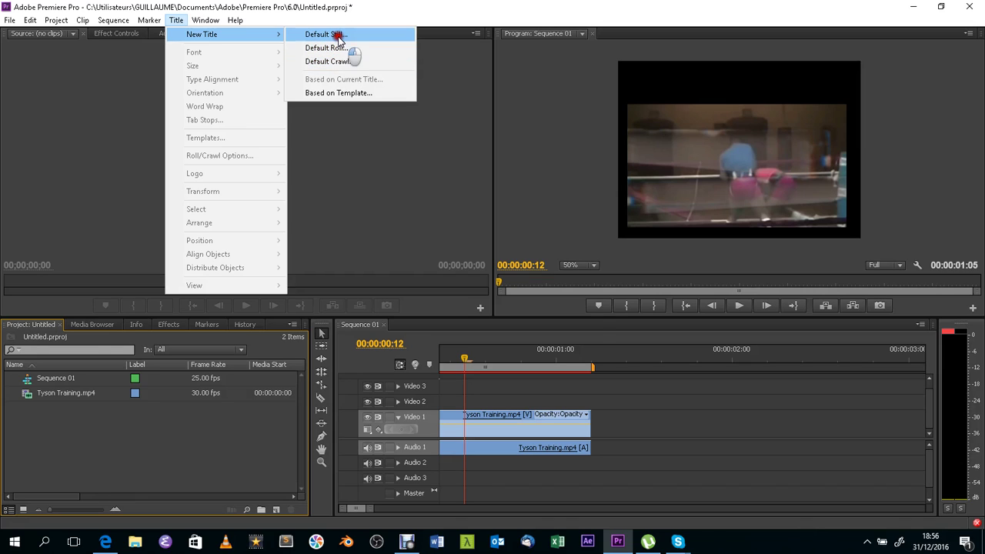
left_click(335, 36)
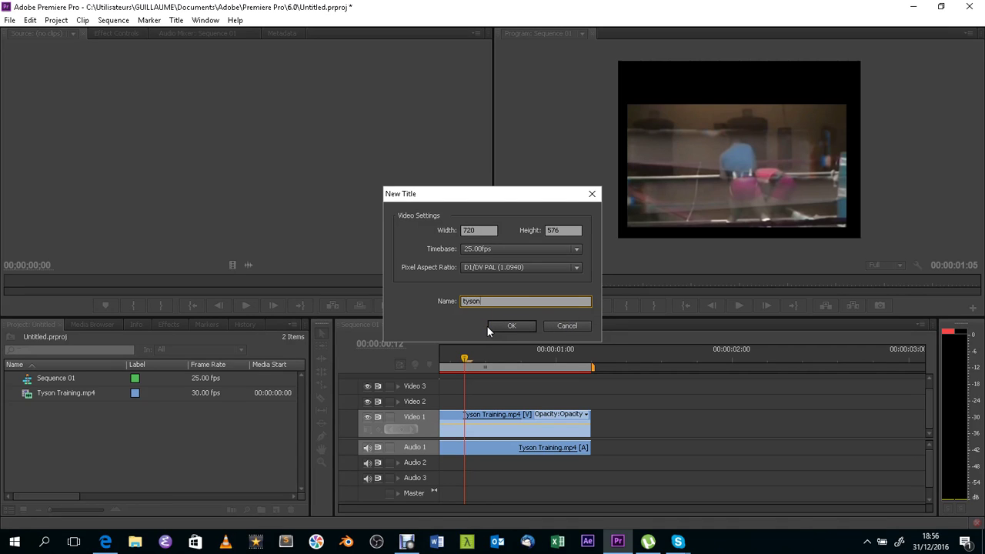
left_click(513, 325)
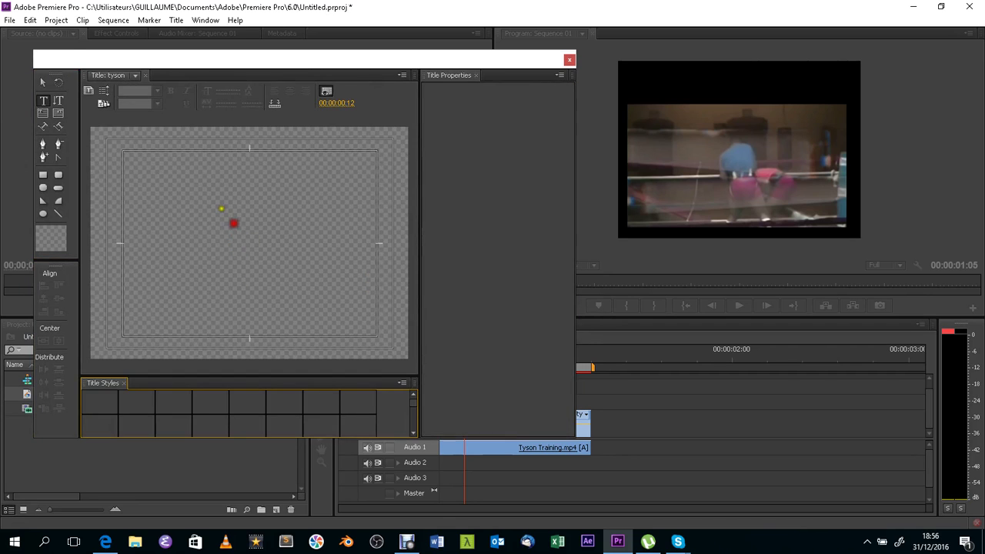
Write the text "Mike Tyson", with both words capitalised, in the upper part of the title frame.
left_click(214, 161)
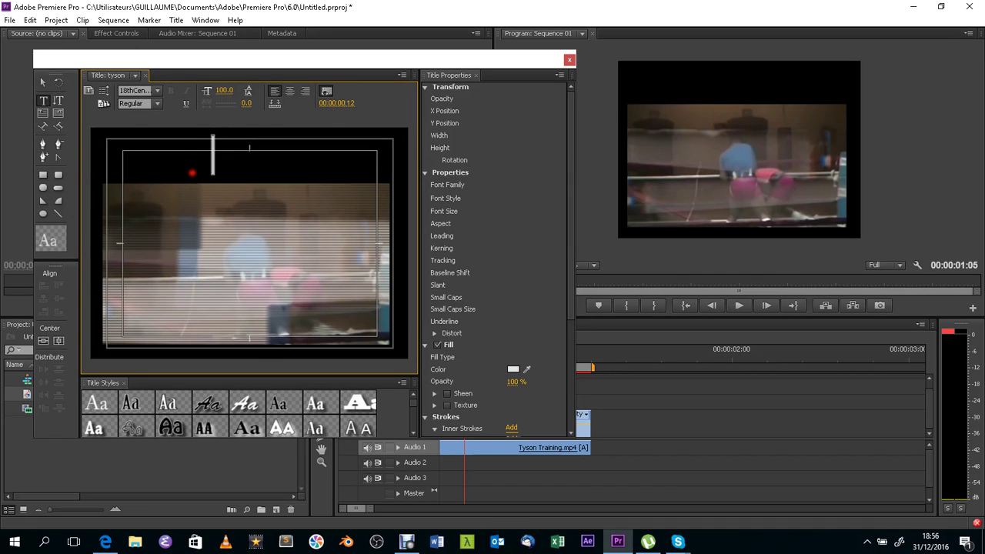
left_click(178, 171)
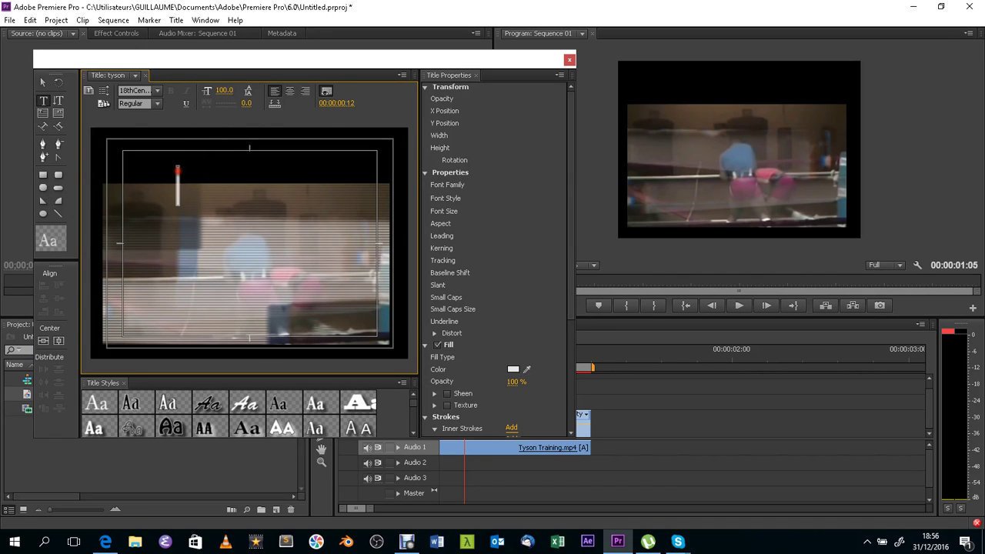
type("tyson")
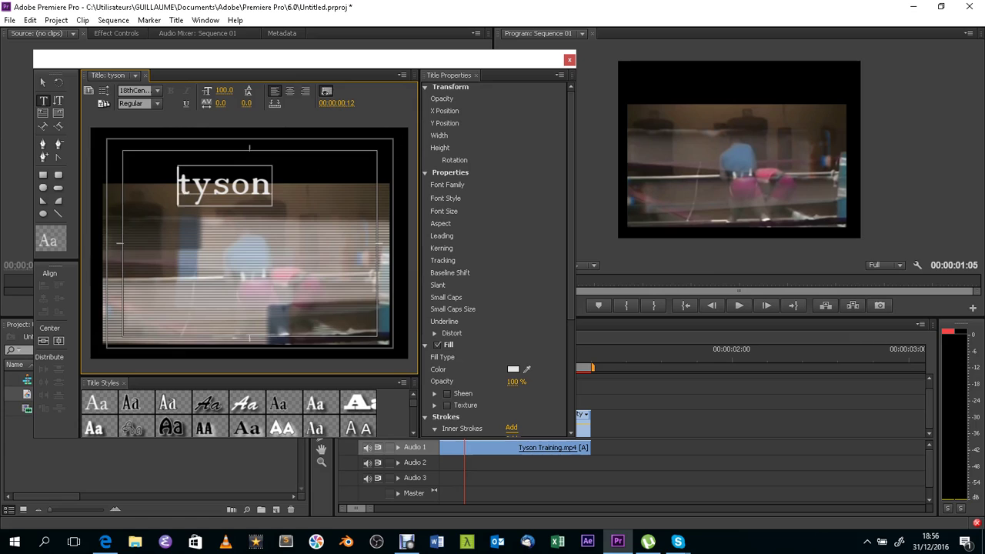
left_click(178, 185)
type("Mike")
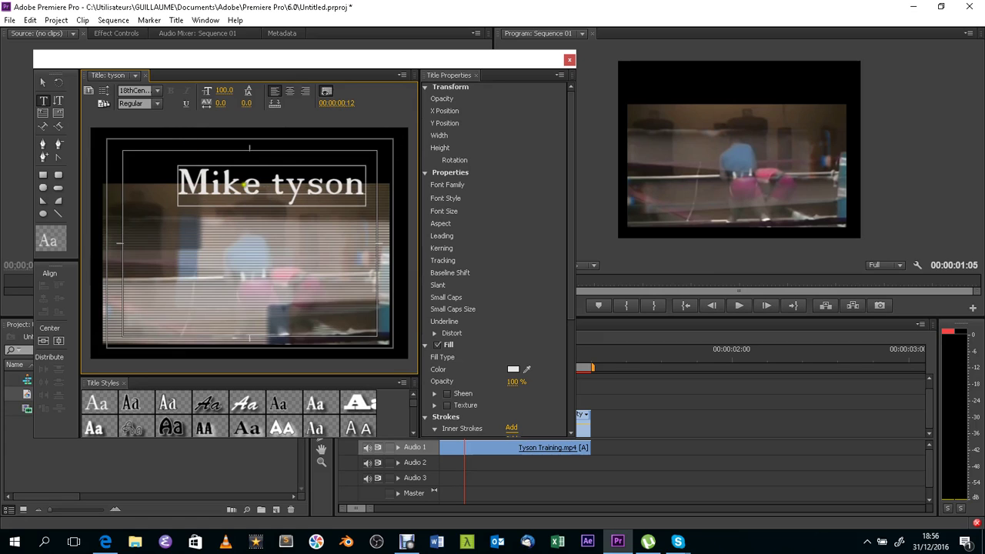
key("shift+Right")
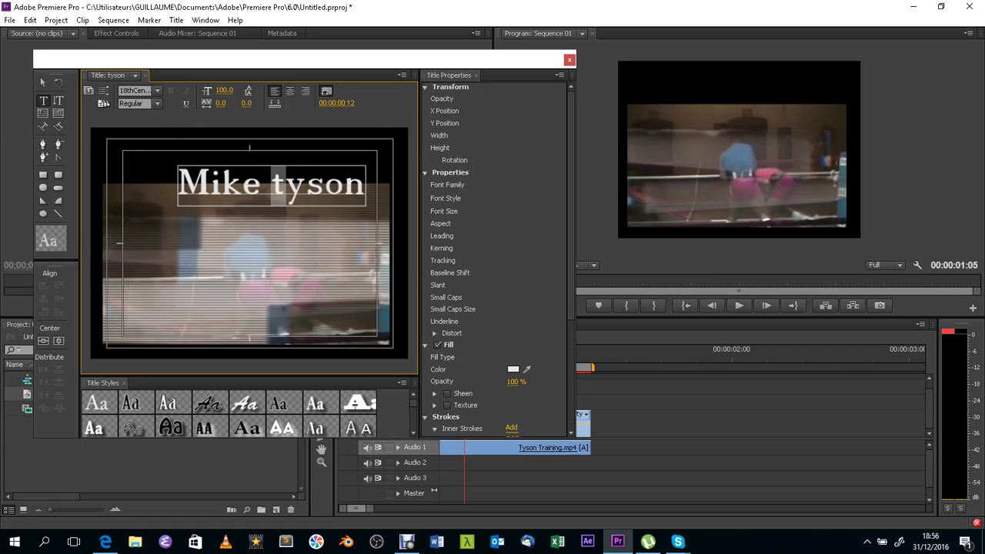
type("T")
left_click(222, 217)
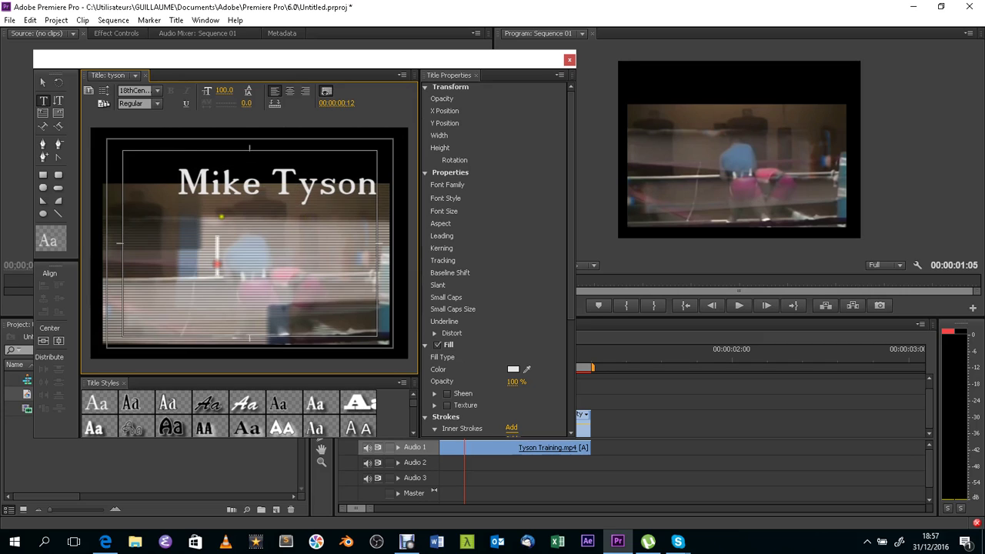
left_click(214, 184)
key("shift+Left")
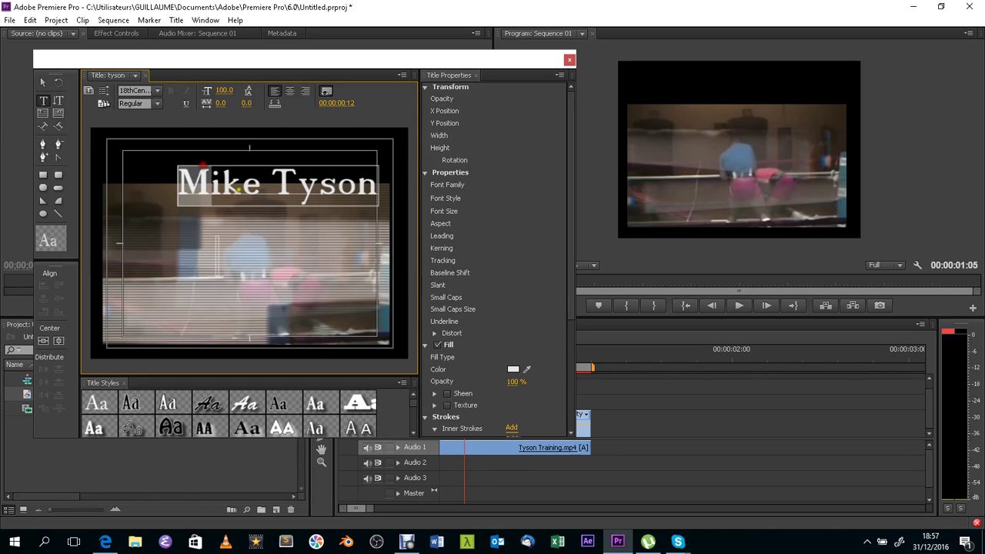
left_click(267, 246)
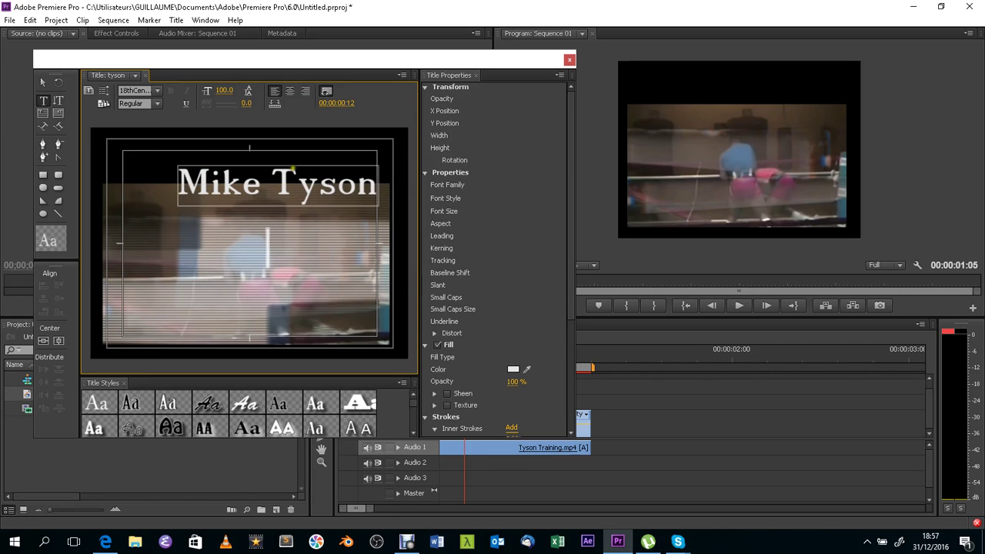
left_click(296, 168)
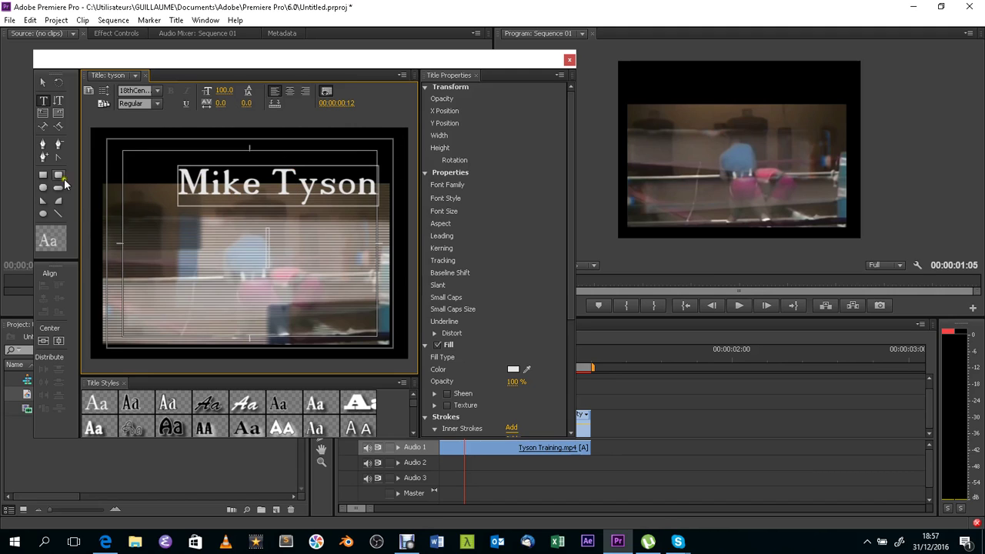
Move the "Mike Tyson" text toward the upper-left of the title safe area and enlarge it to a font size of about 121.
left_click(42, 82)
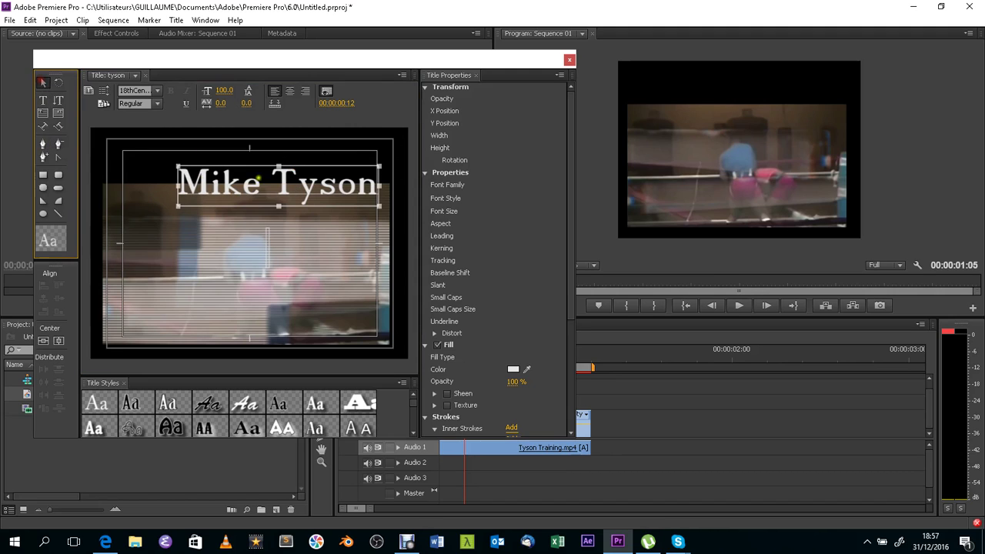
left_click_drag(262, 167, 212, 161)
left_click_drag(333, 202, 368, 207)
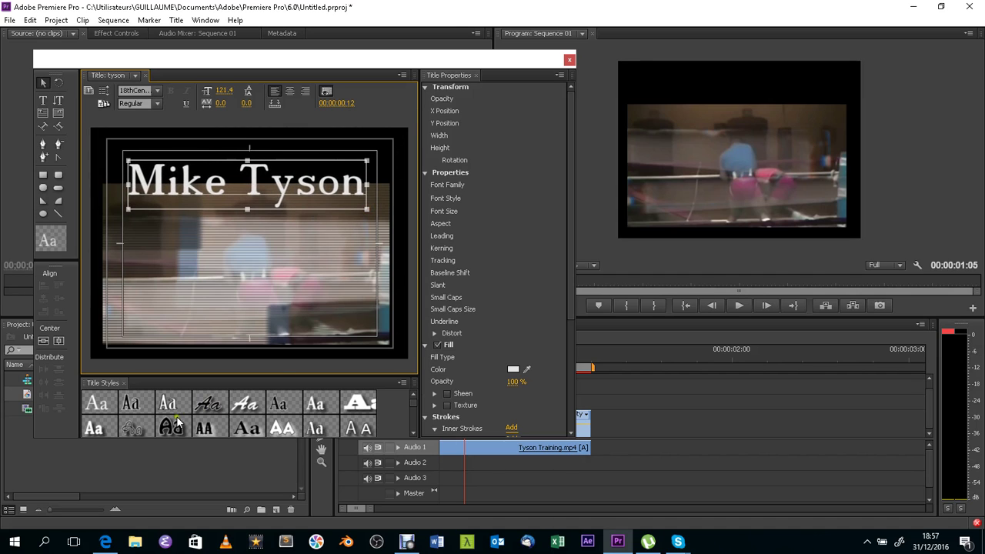
Apply the outlined Giddyup title style, enlarge the text to about 133.6 across the safe area and close the title designer.
left_click(131, 429)
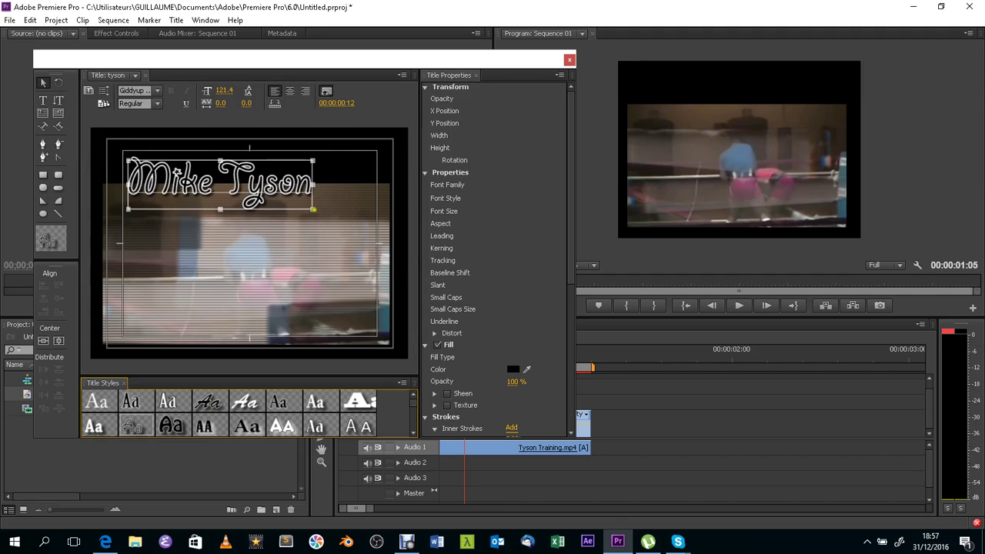
left_click_drag(313, 208, 373, 213)
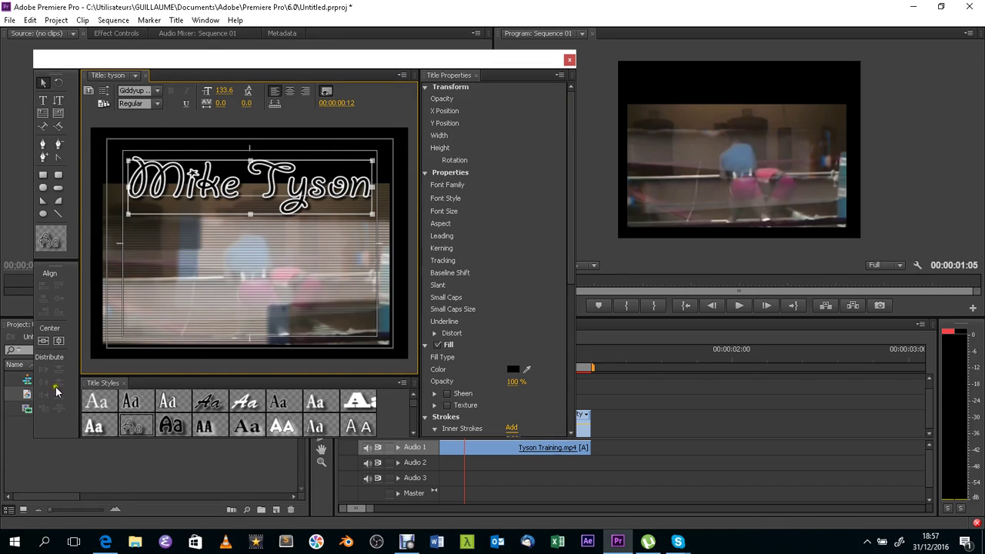
left_click(570, 60)
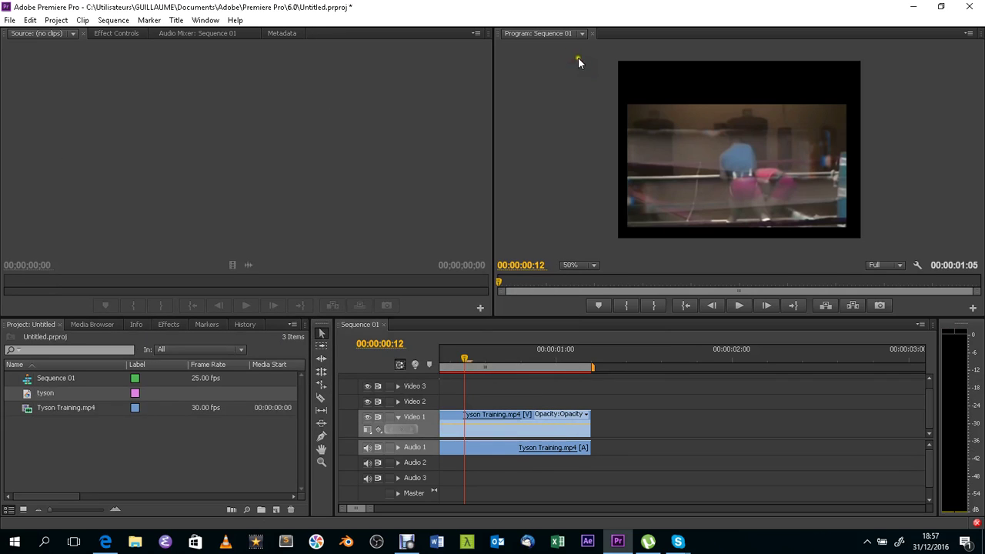
Place the tyson title at the start of Video 2, above the short clip, and play the sequence from near its start.
left_click_drag(40, 395, 445, 401)
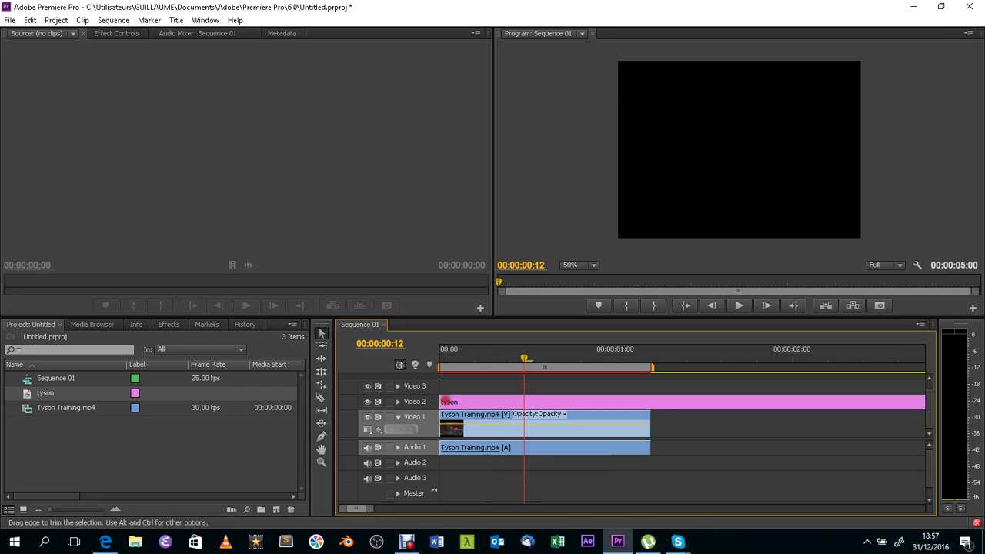
left_click(525, 359)
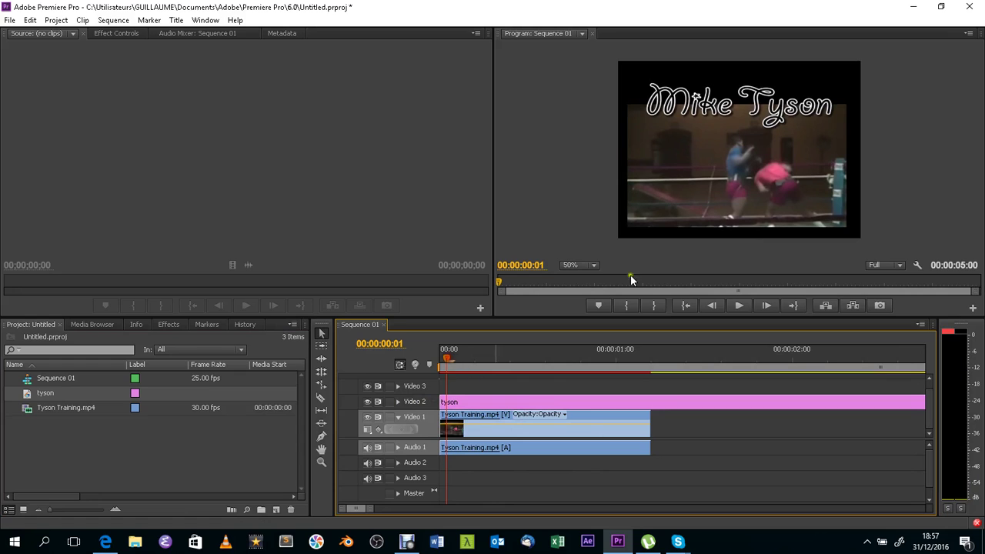
left_click(740, 304)
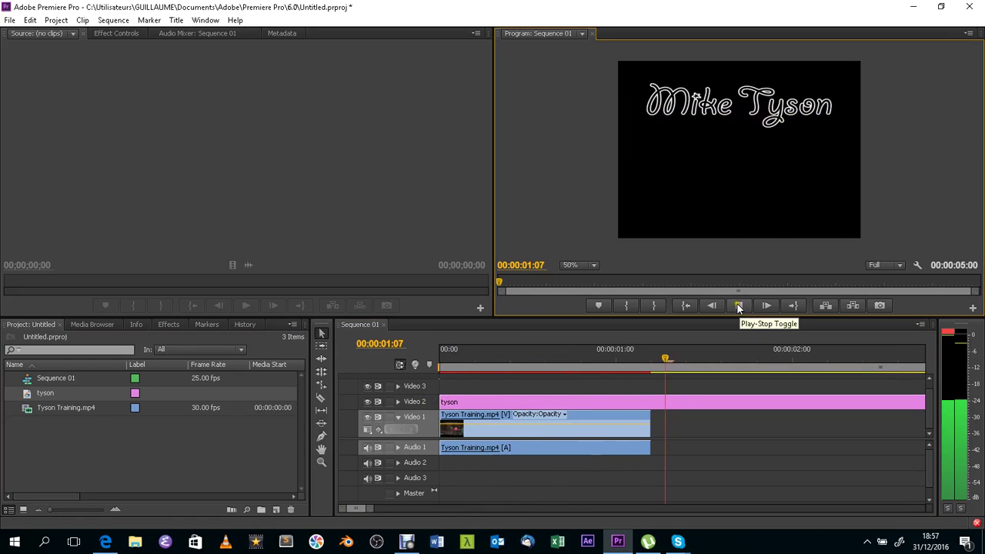
left_click(739, 305)
Check the full extent of the tyson title clip in the timeline and look at its design and properties.
left_click(757, 399)
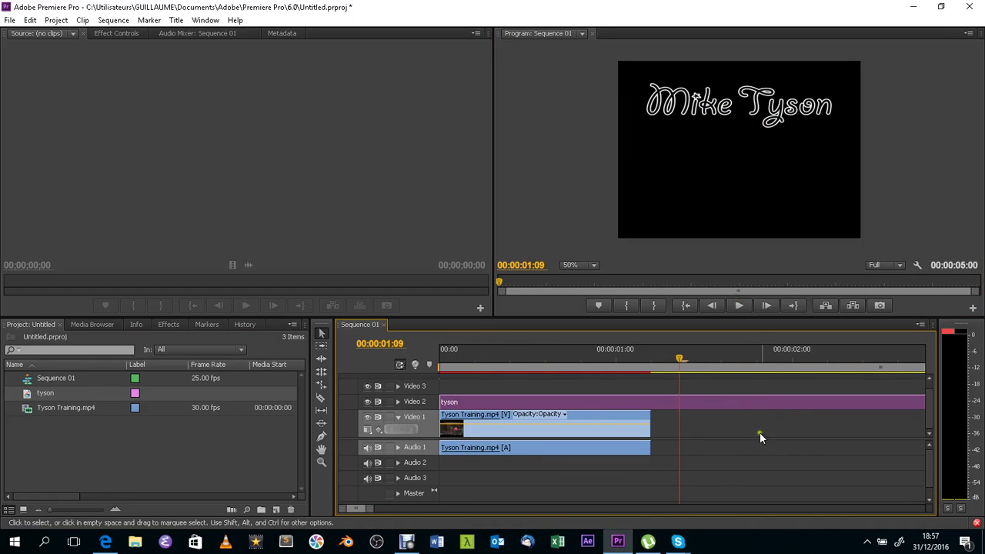
scroll(624, 448, "down", 2)
scroll(640, 401, "up", 2)
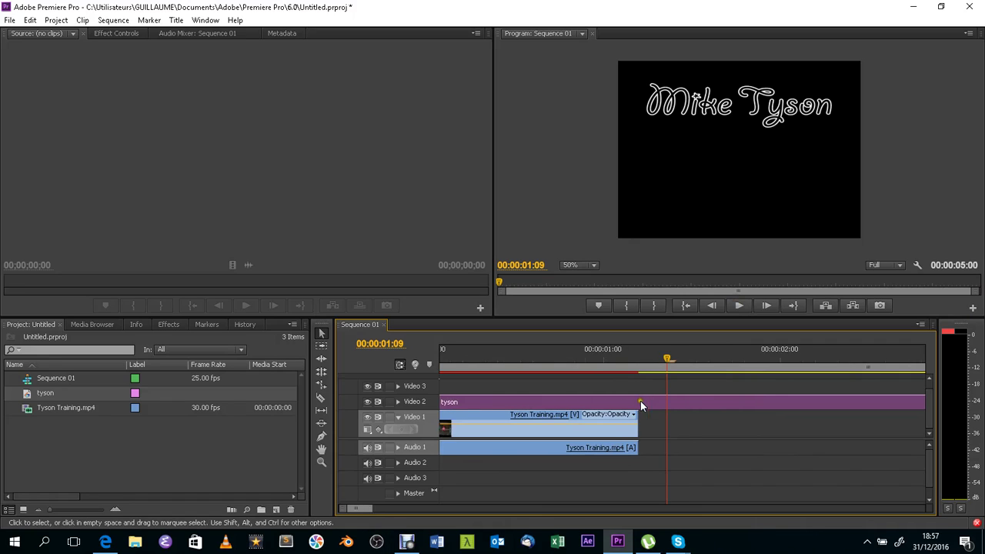
scroll(609, 398, "down", 3)
scroll(609, 398, "down", 3)
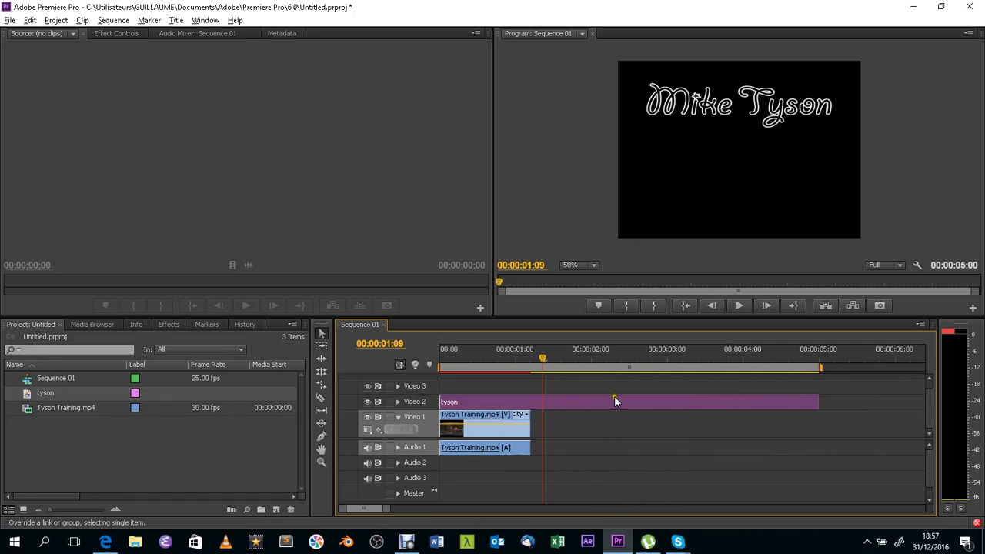
scroll(584, 415, "down", 3)
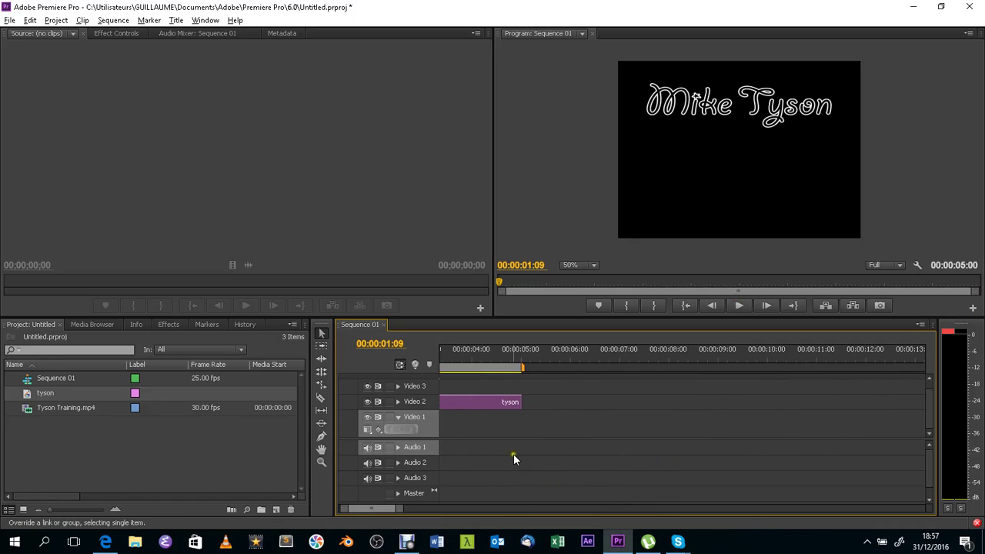
scroll(488, 428, "down", 5)
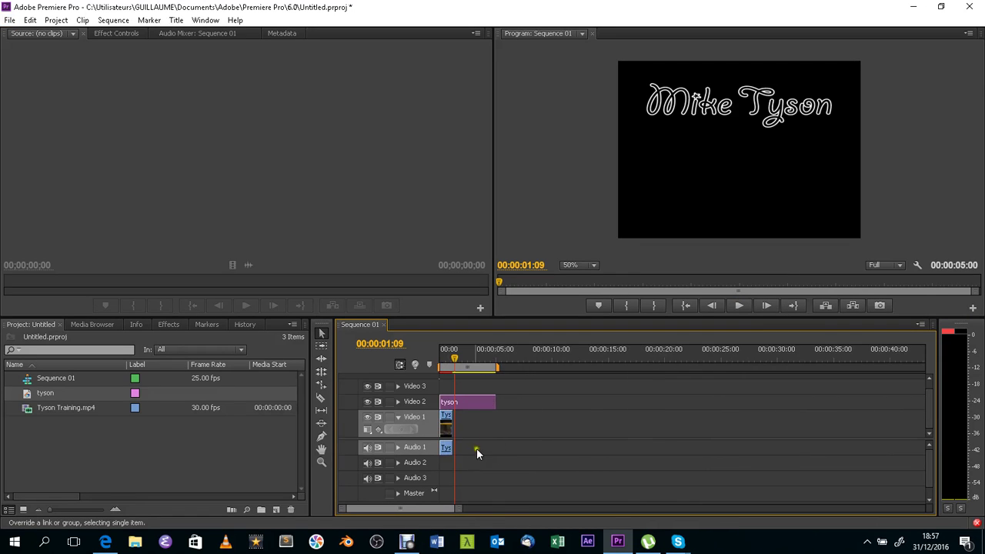
scroll(477, 448, "down", 2)
double_click(455, 403)
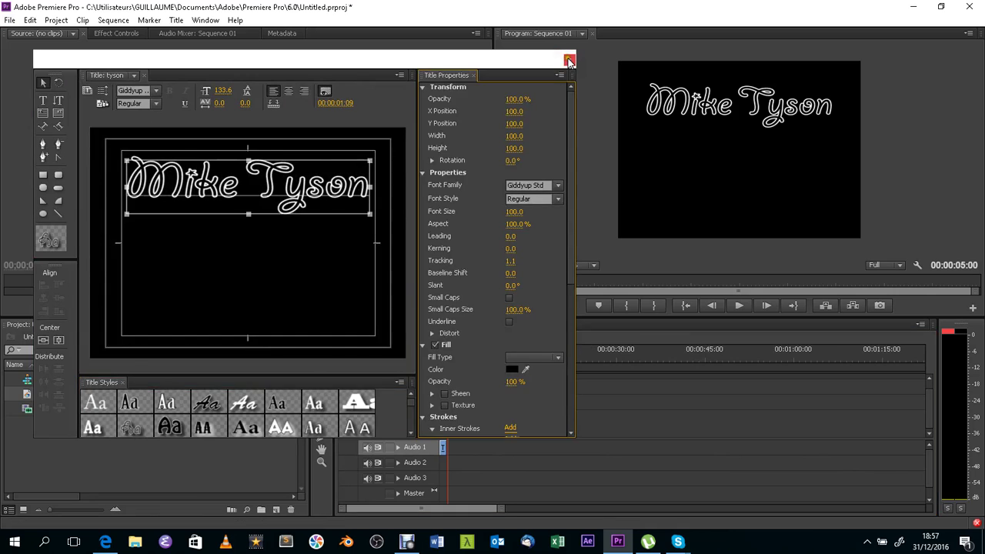
left_click(569, 59)
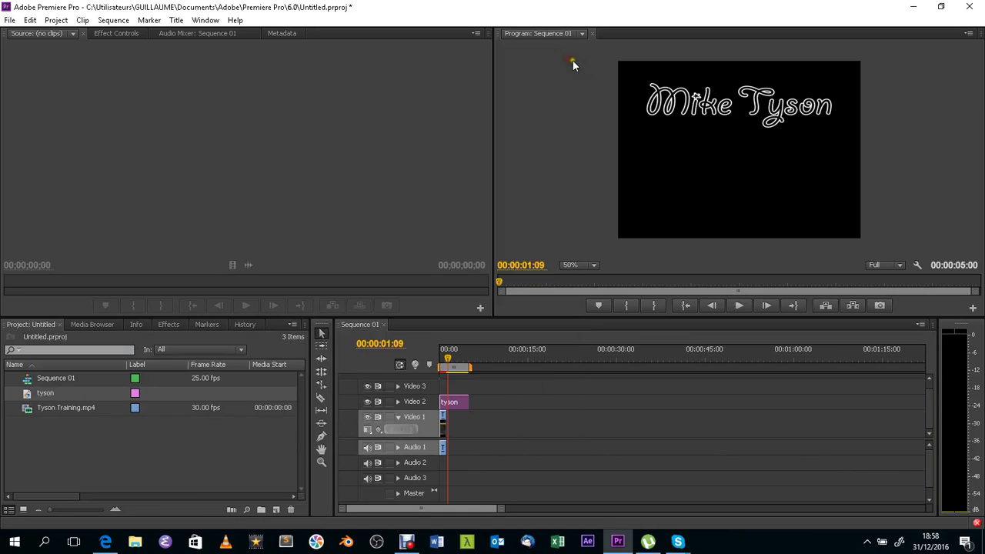
Examine the file properties of the tyson title clip on Video 2.
right_click(454, 403)
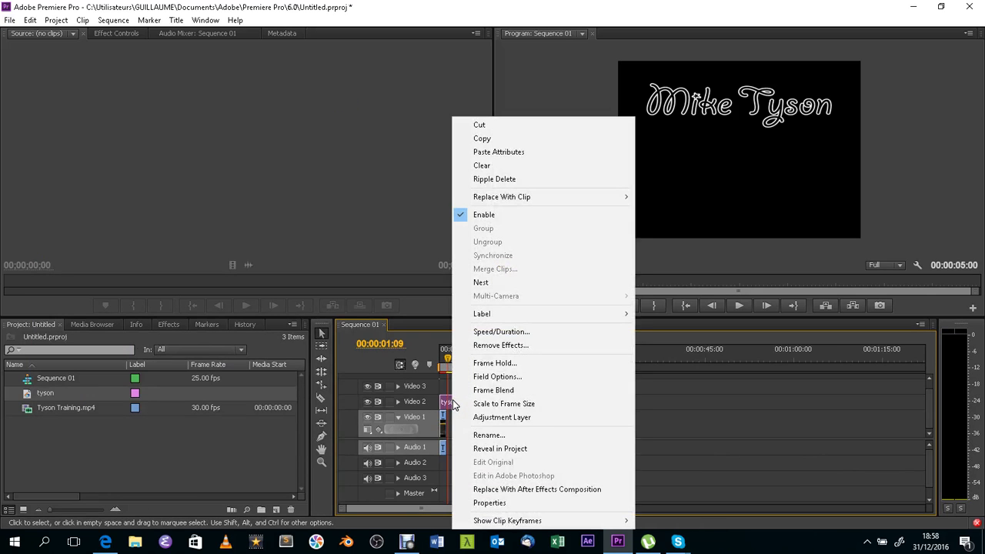
left_click(492, 502)
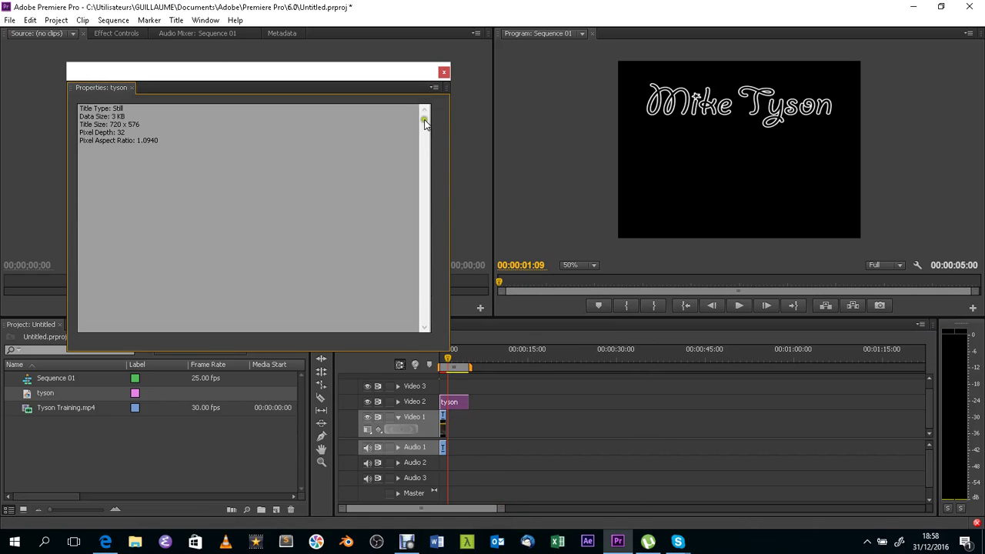
left_click(444, 73)
Look through the clip options of the tyson title on Video 2 and its Title Properties, including fill and strokes.
right_click(461, 403)
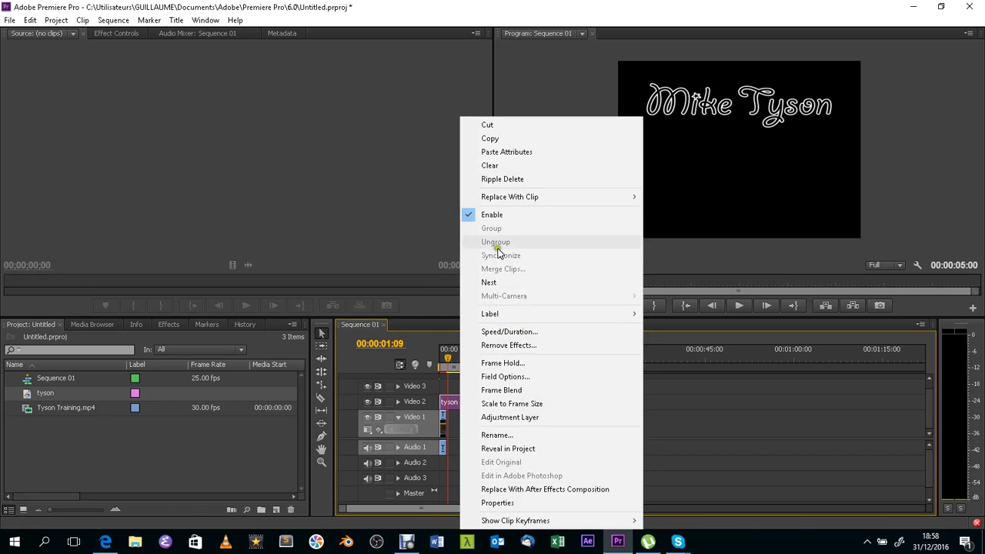
left_click(730, 407)
double_click(449, 401)
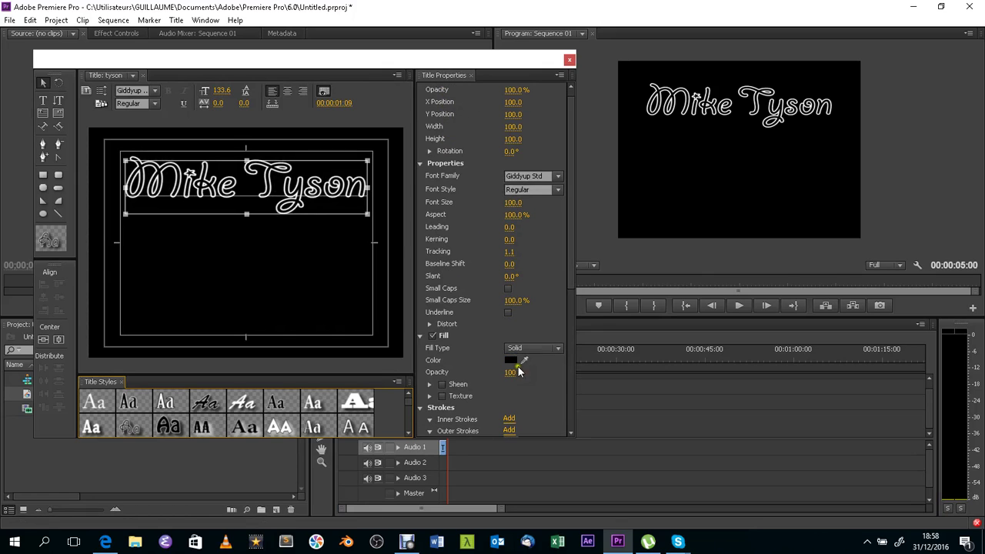
mouse_move(575, 260)
left_mouse_down()
mouse_move(570, 426)
mouse_move(552, 225)
left_mouse_up()
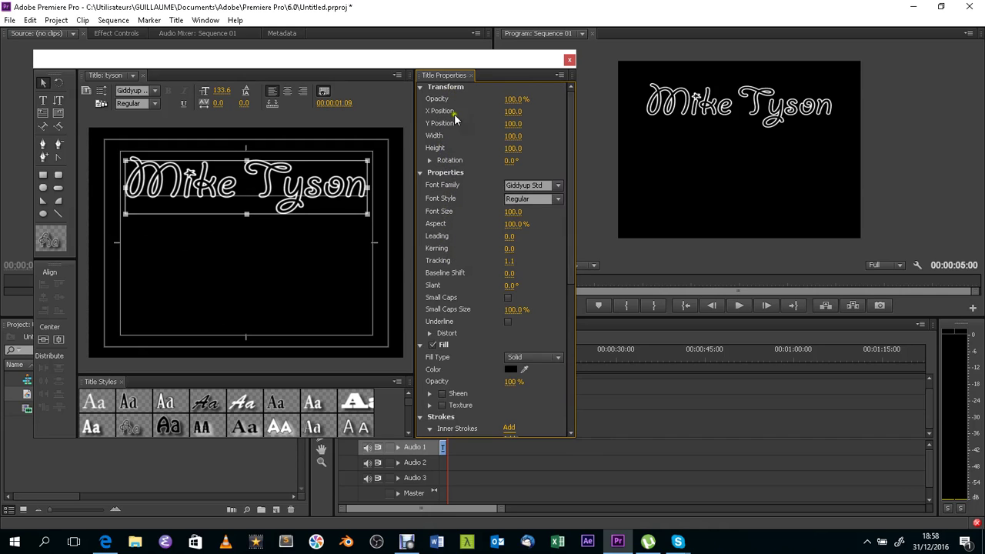
scroll(454, 114, "down", 5)
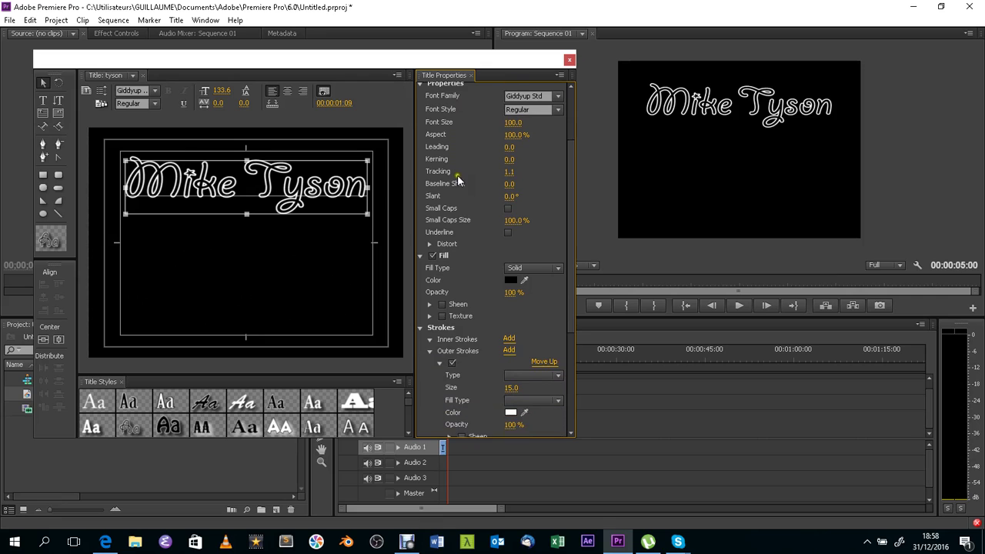
scroll(457, 174, "down", 3)
left_click(569, 59)
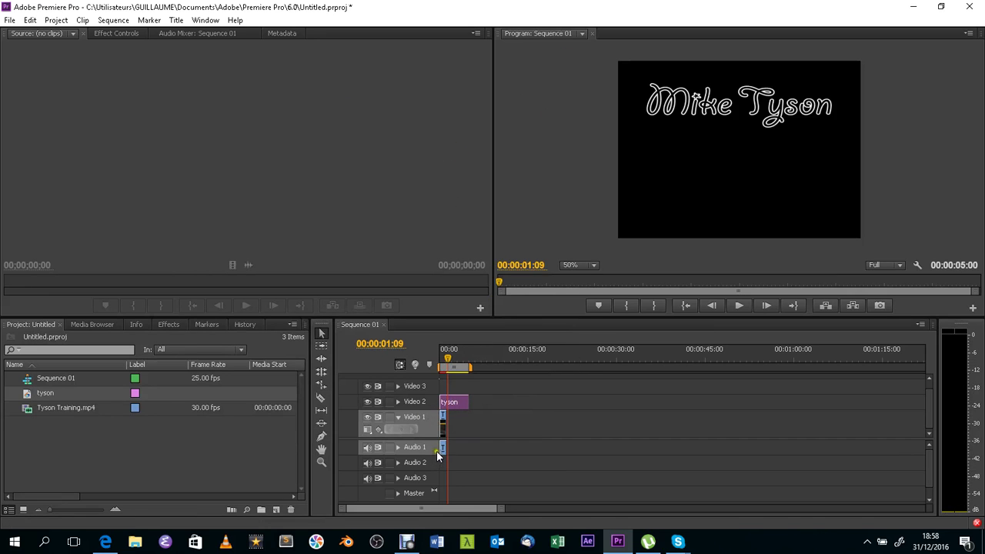
Split the tyson title on Video 2 with the Razor tool at 00:00:01:05, where the Tyson Training.mp4 clip ends.
key("equal")
key("equal")
key("equal")
key("equal")
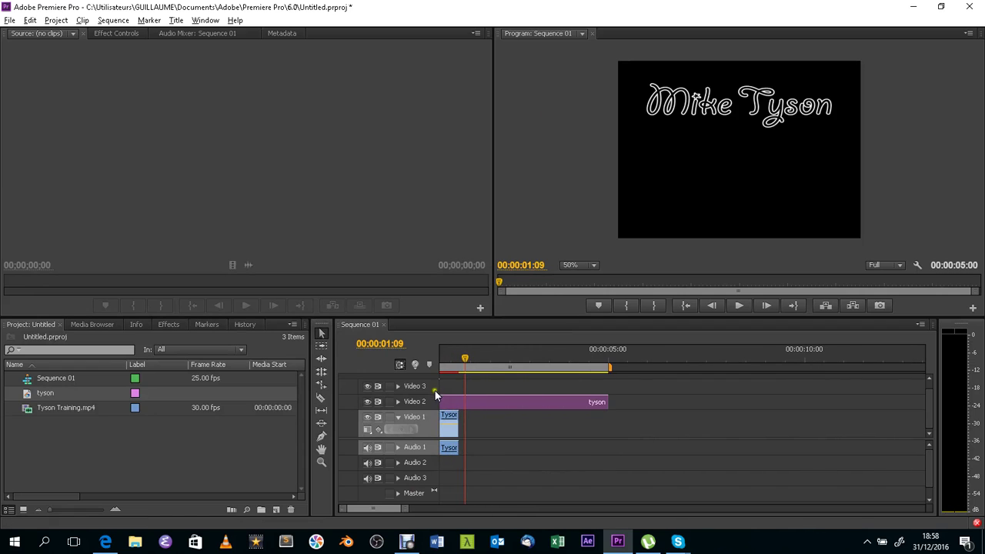
key("equal")
key("equal")
key("equal")
key("equal")
key("equal")
key("equal")
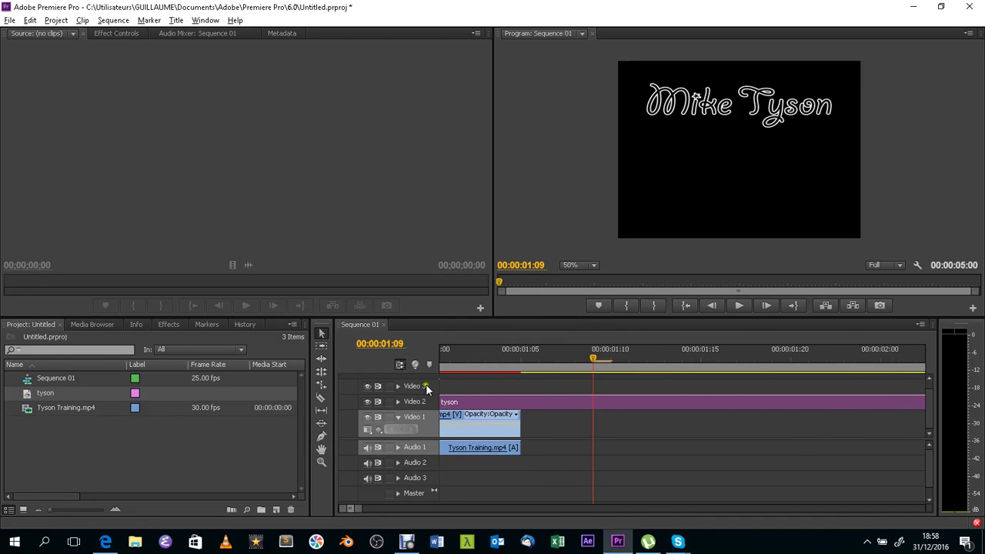
scroll(431, 382, "up", 1)
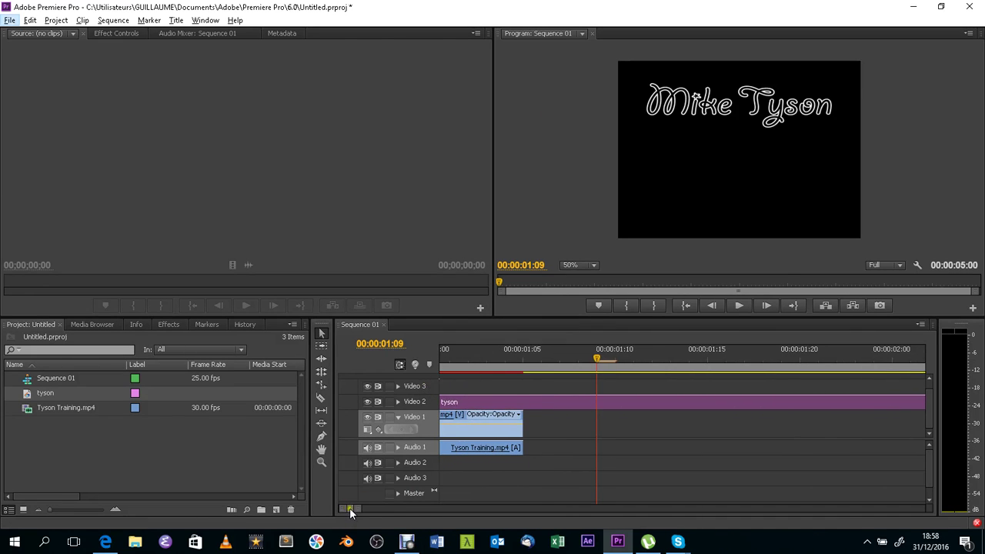
left_click_drag(351, 509, 347, 509)
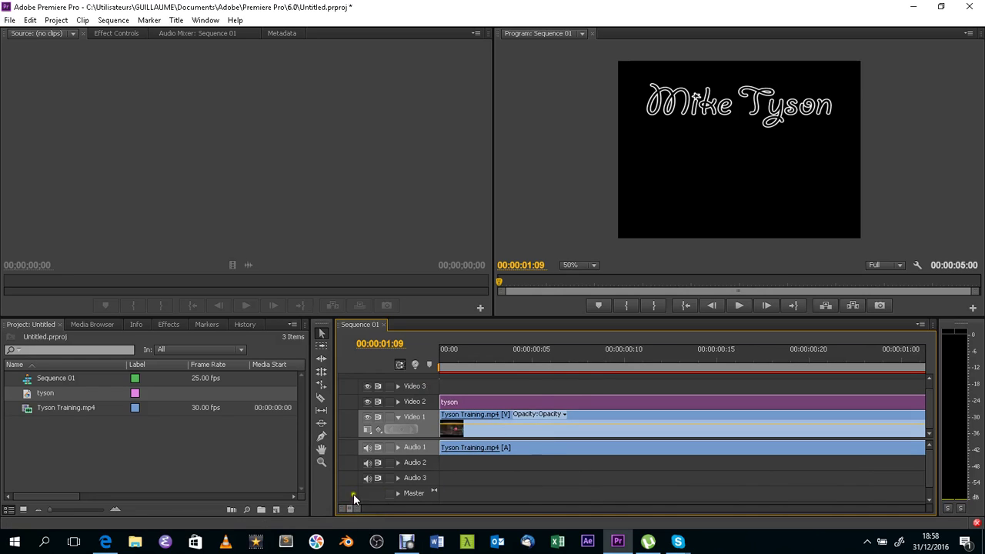
left_click_drag(356, 512, 374, 521)
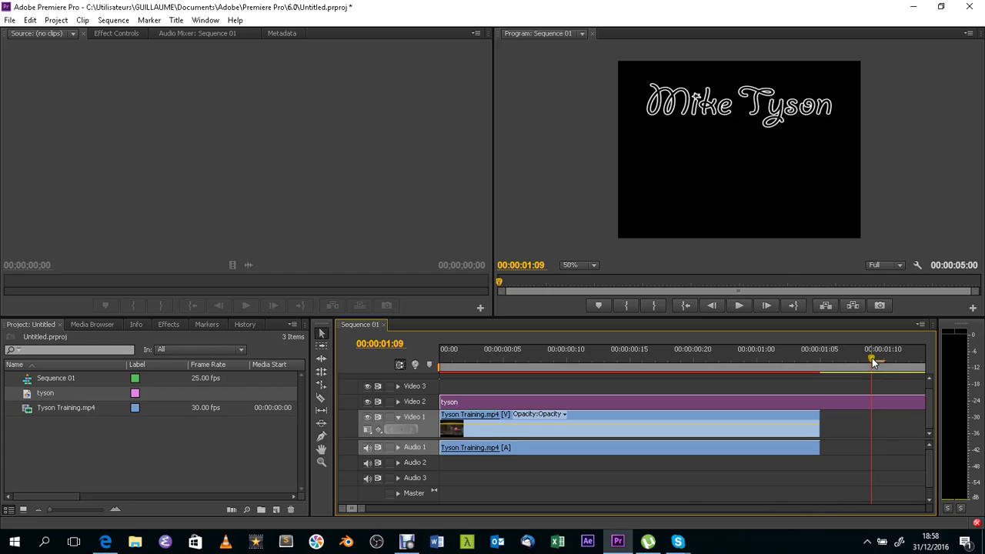
left_click_drag(872, 358, 828, 366)
left_click(320, 400)
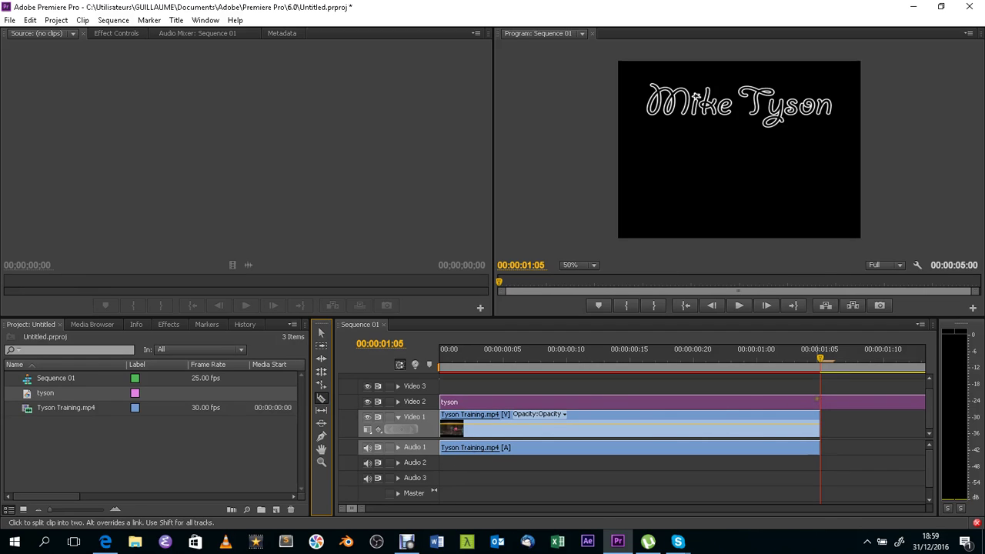
left_click(819, 402)
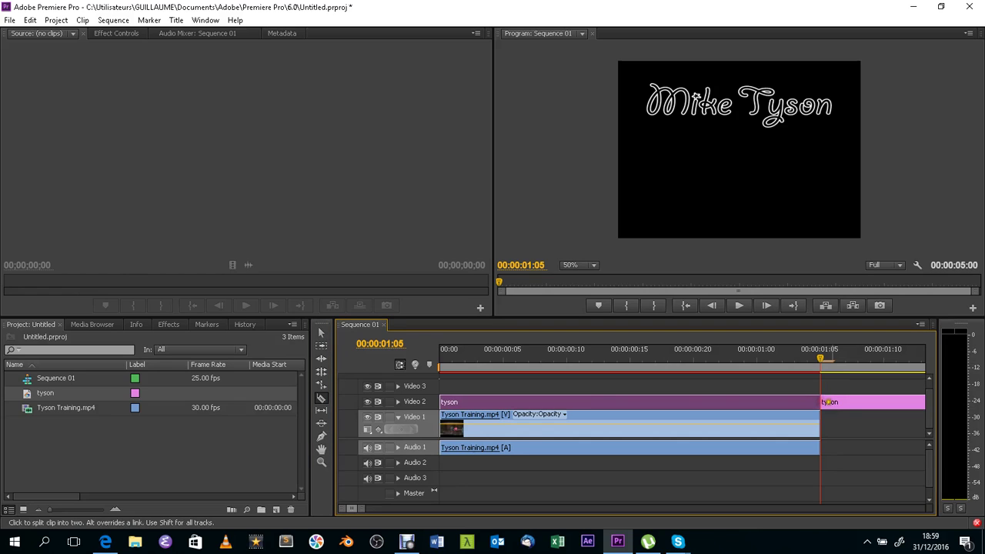
Delete the leftover piece of the tyson title that extends past the end of the video clip.
left_click(321, 332)
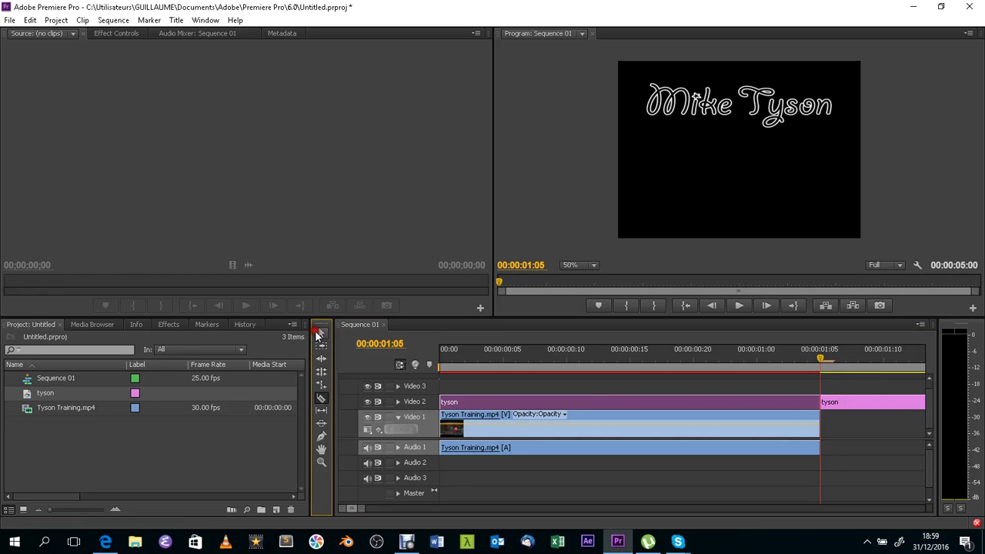
left_click(851, 406)
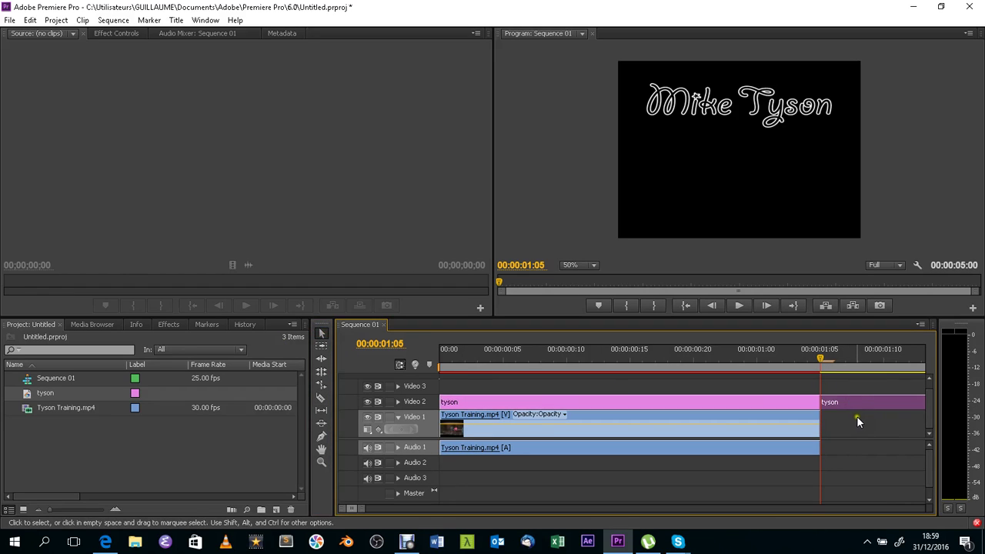
right_click(841, 404)
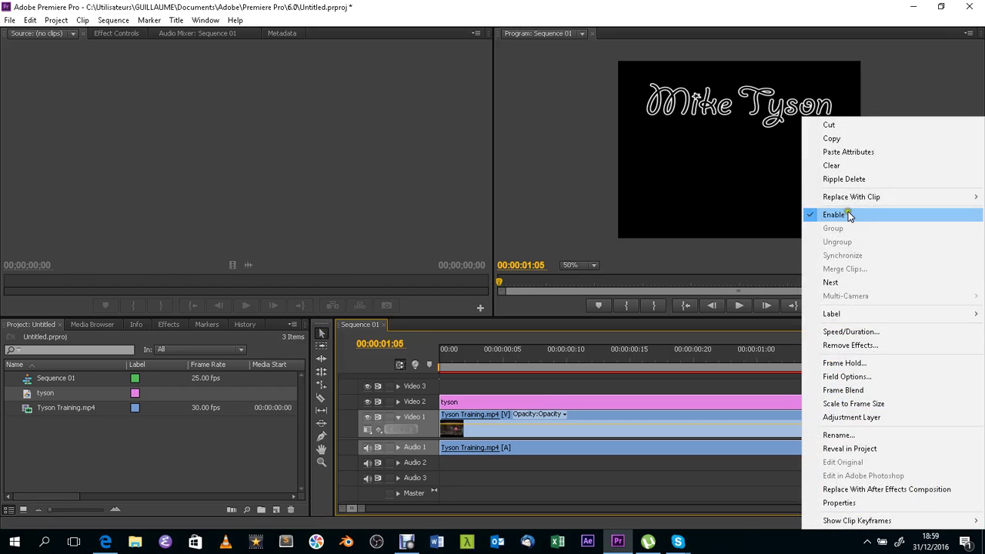
left_click(842, 172)
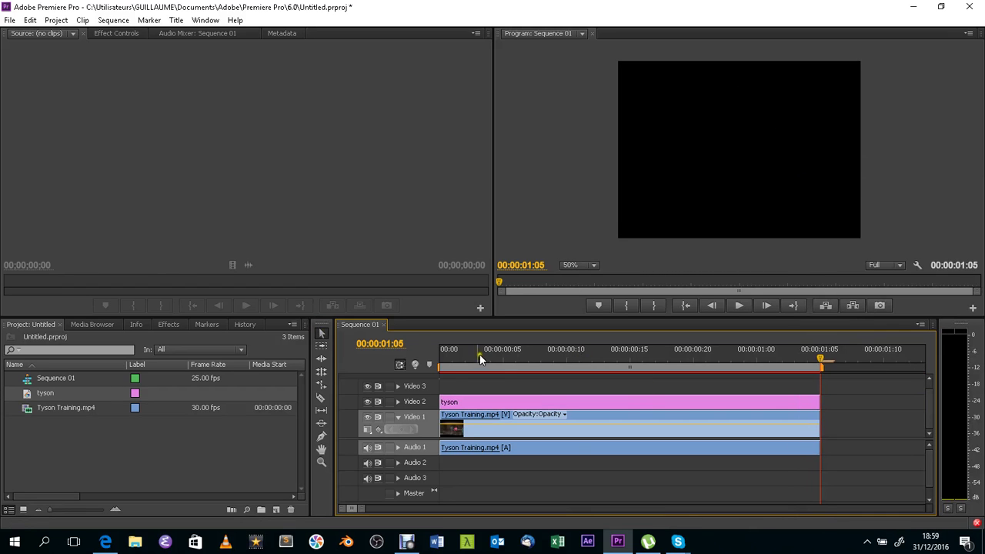
Play the trimmed sequence from its start and return the playhead to 00:00:00:00.
left_click_drag(480, 357, 431, 351)
left_click(739, 305)
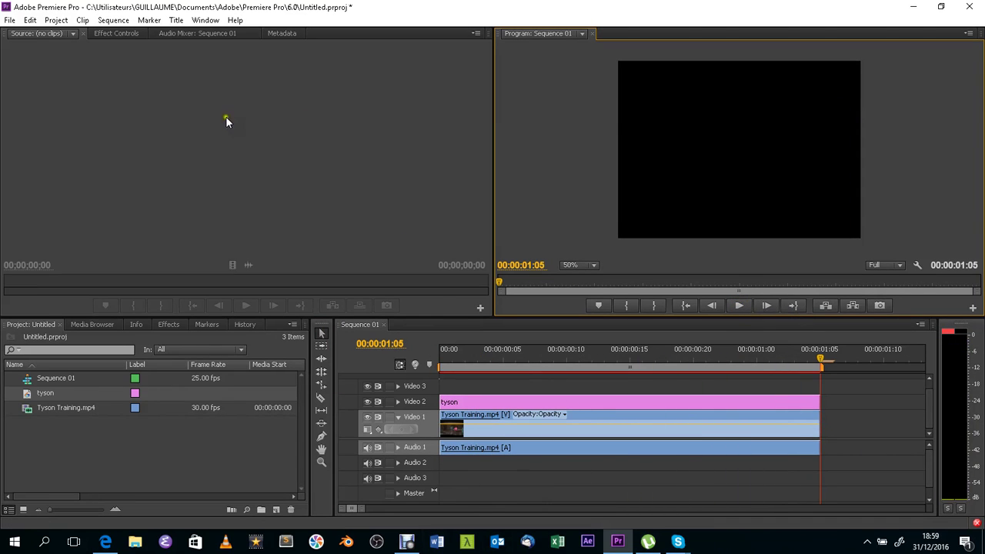
mouse_move(451, 358)
left_mouse_down()
mouse_move(464, 348)
mouse_move(435, 348)
left_mouse_up()
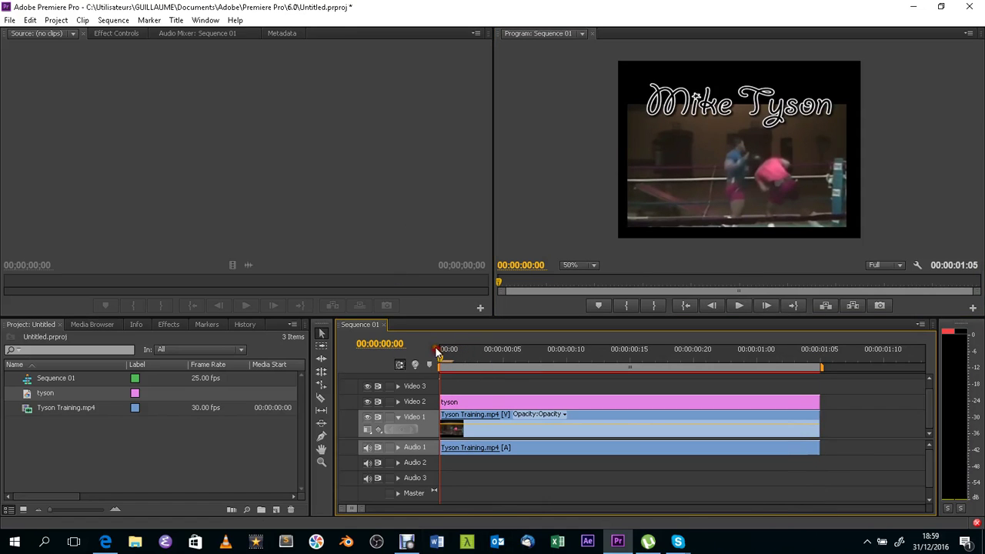
Open the media export settings for Sequence 01 and set a custom source range spanning the whole excerpt.
left_click(10, 21)
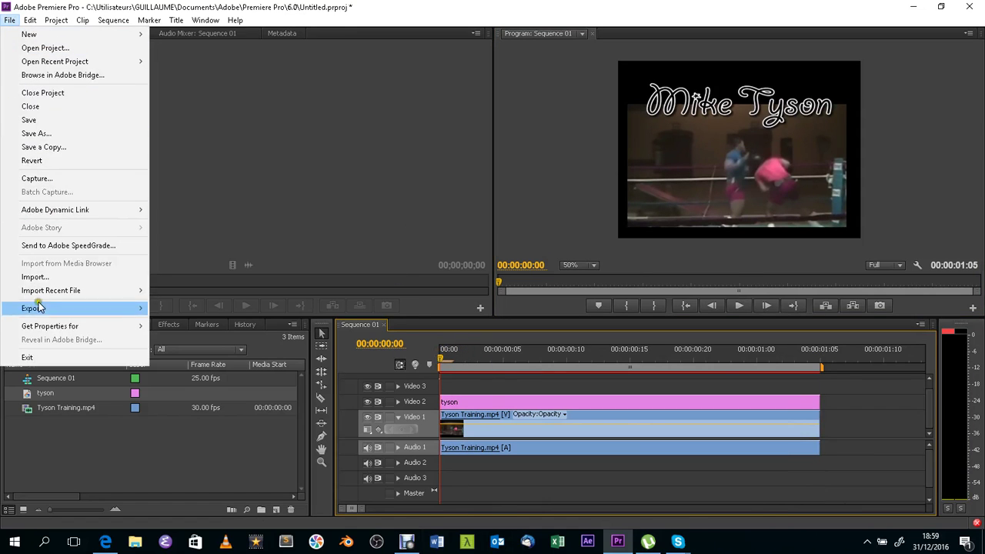
mouse_move(130, 309)
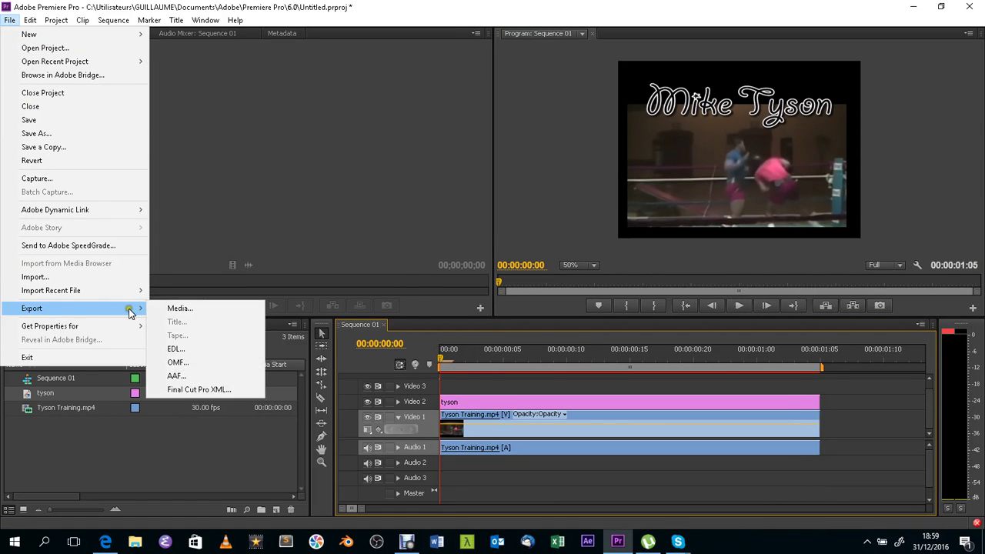
left_click(189, 309)
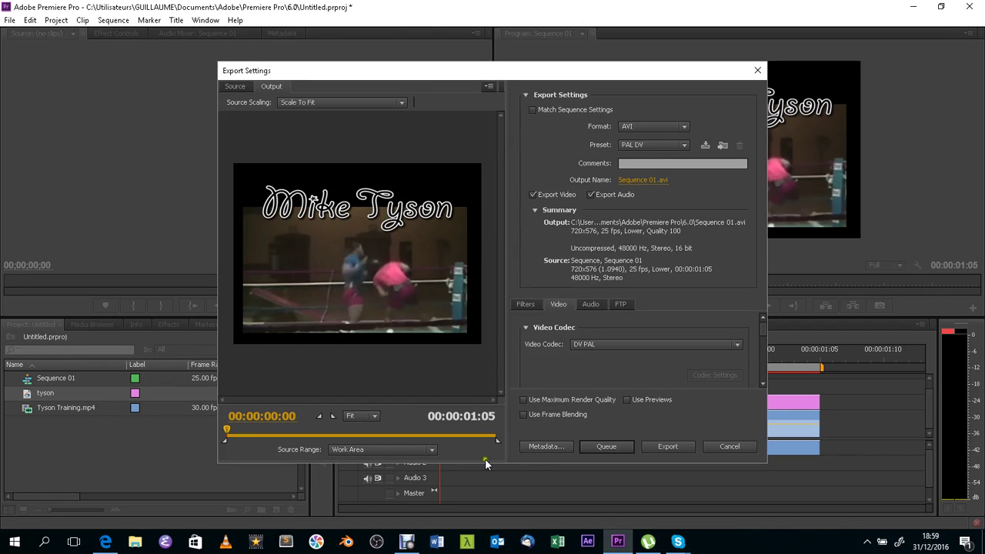
mouse_move(496, 437)
left_mouse_down()
mouse_move(453, 441)
mouse_move(514, 439)
left_mouse_up()
left_click(319, 434)
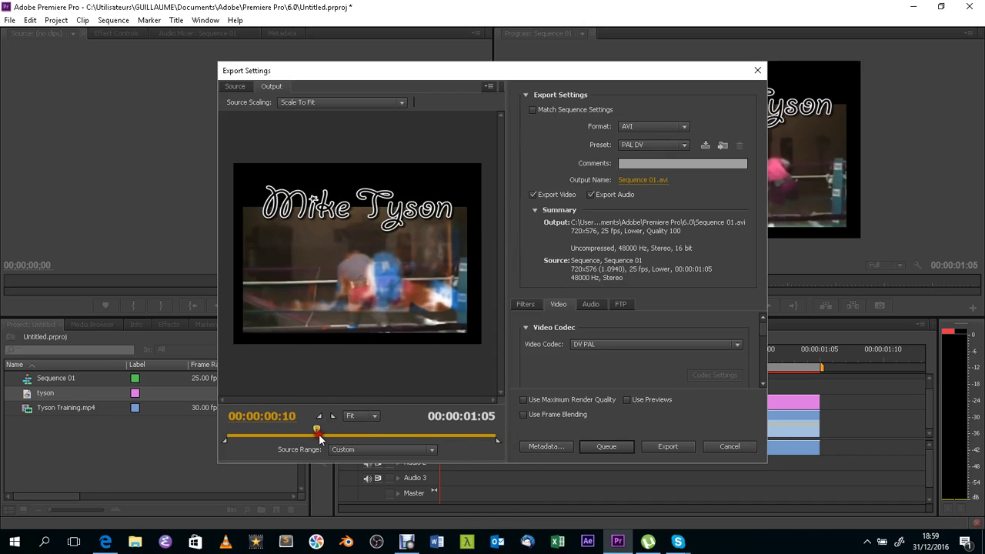
left_click(319, 418)
left_click_drag(317, 443, 225, 440)
left_click_drag(318, 434, 234, 439)
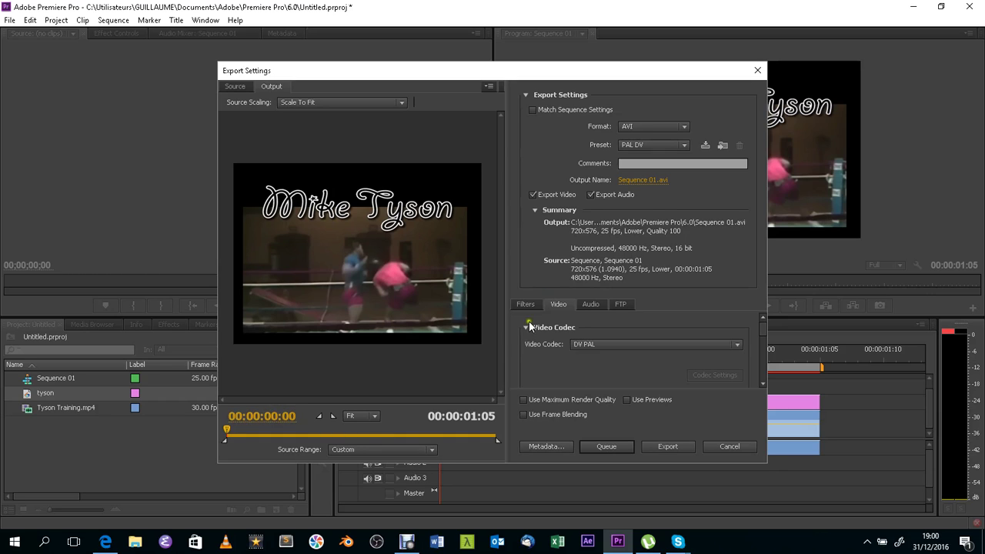
Set the output file to tyson.avi on the desktop (Bureau) and export the sequence as AVI with the PAL DV preset.
left_click(633, 183)
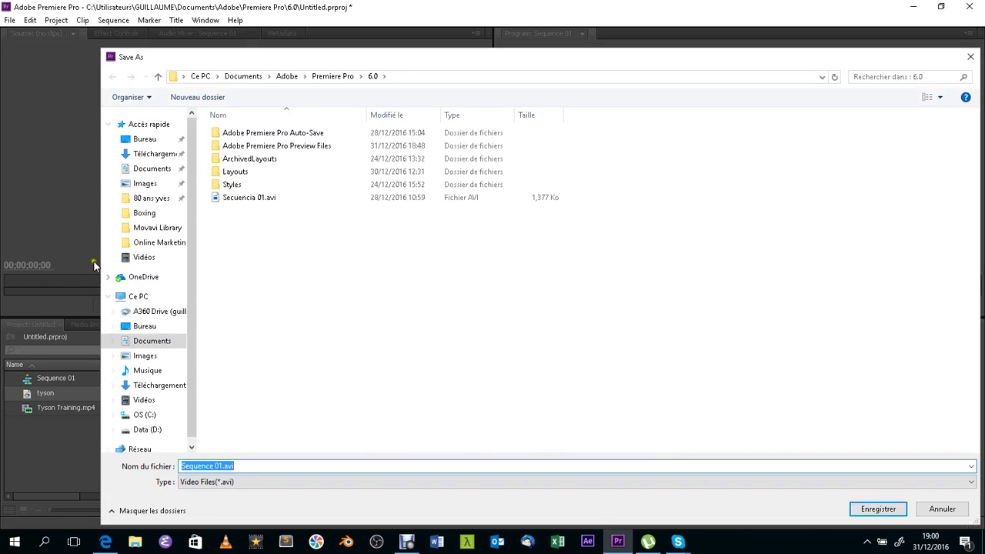
left_click(124, 328)
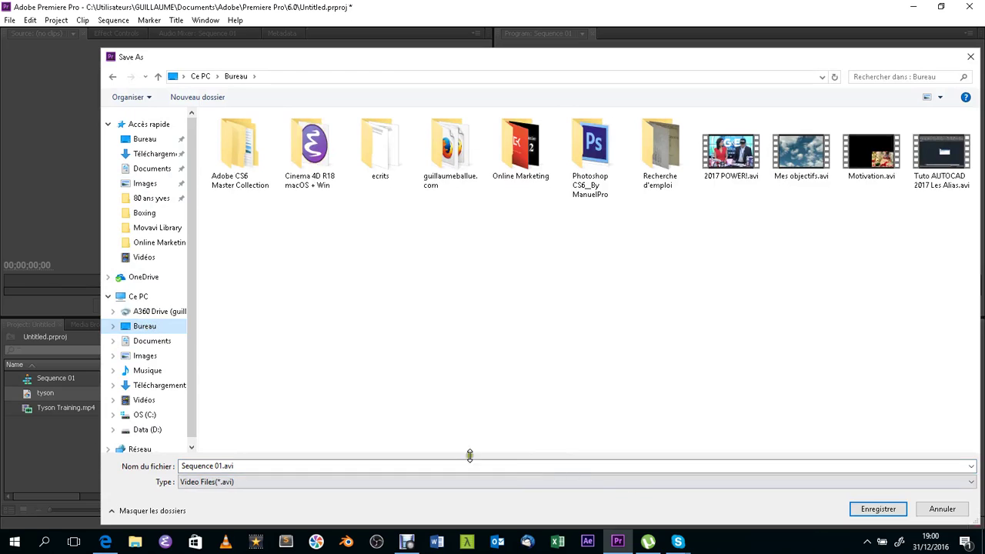
left_click(220, 466)
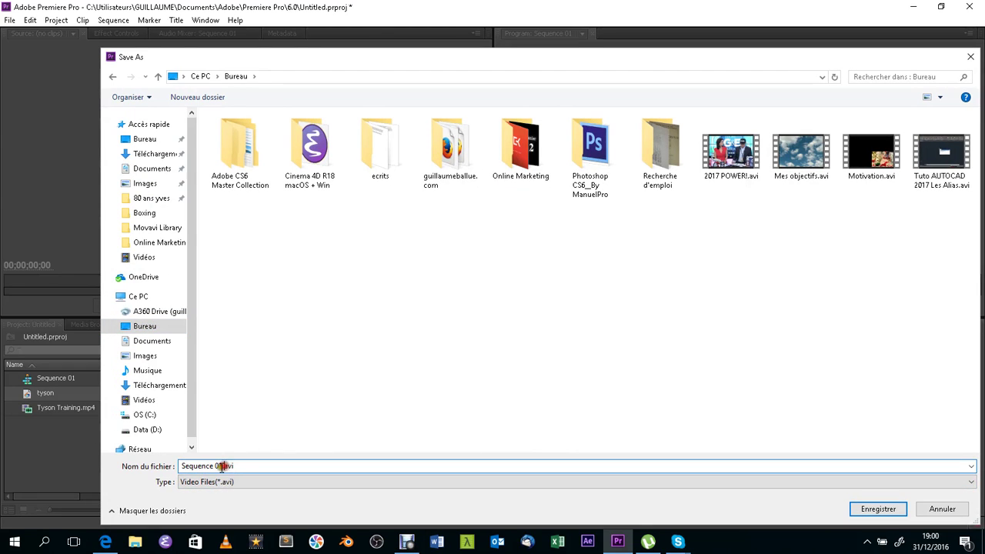
left_click_drag(223, 466, 161, 464)
type("tyson")
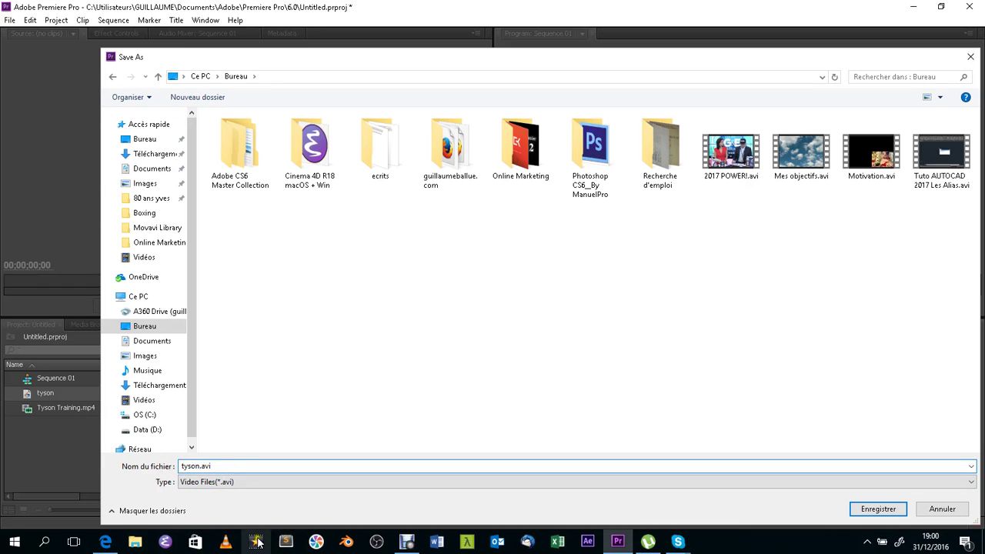
left_click(887, 510)
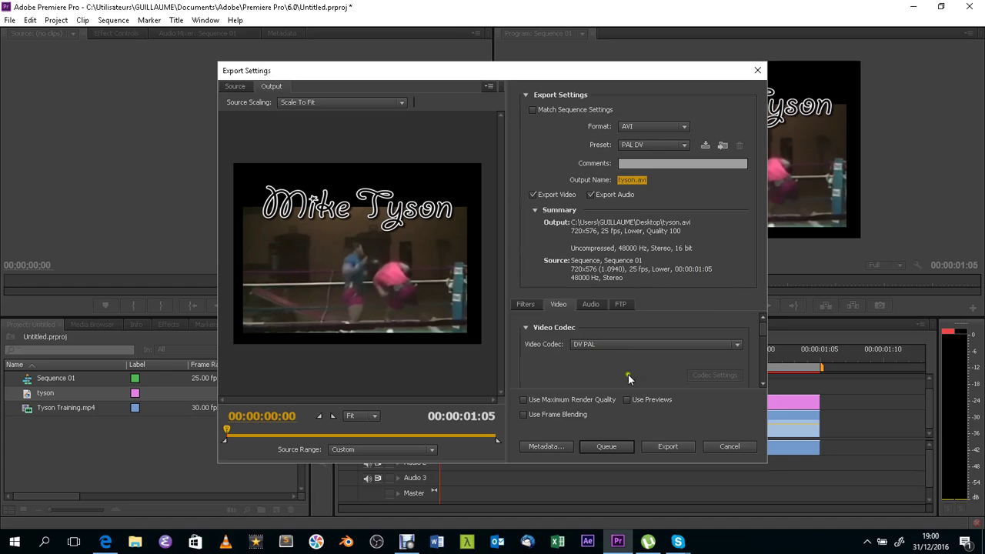
left_click(669, 446)
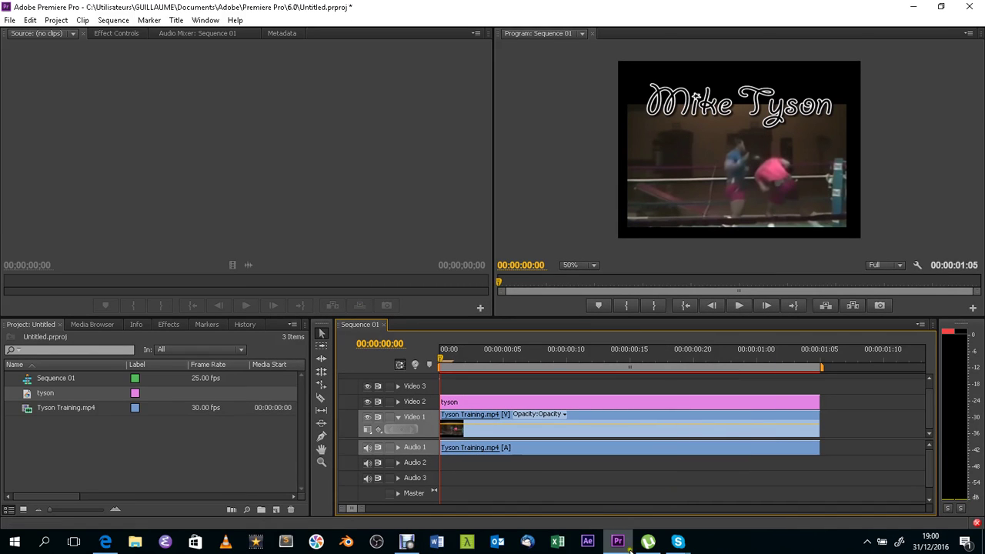
Play the exported tyson.avi from the desktop in VLC media player, pause it and switch back to Premiere Pro.
left_click(915, 7)
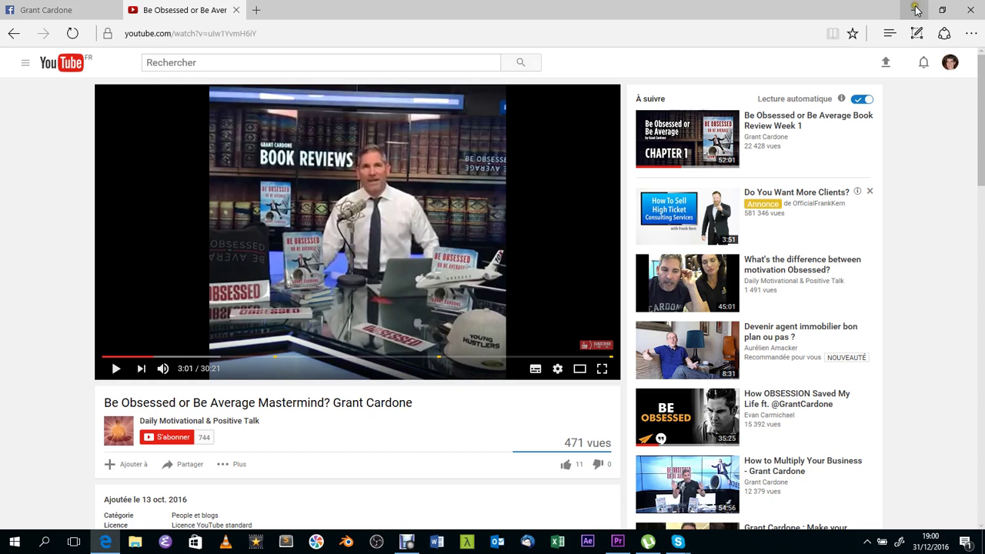
left_click(915, 9)
left_click(704, 118)
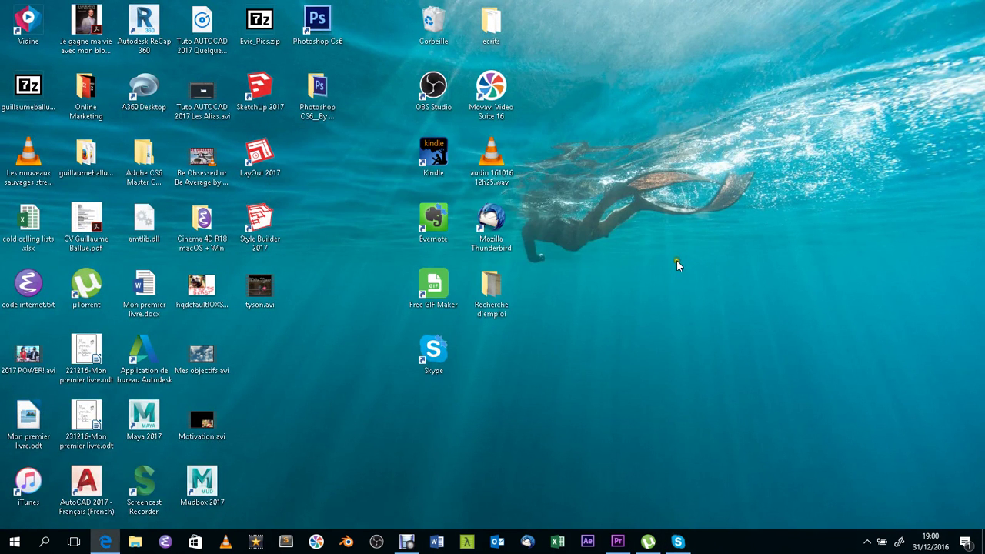
double_click(258, 288)
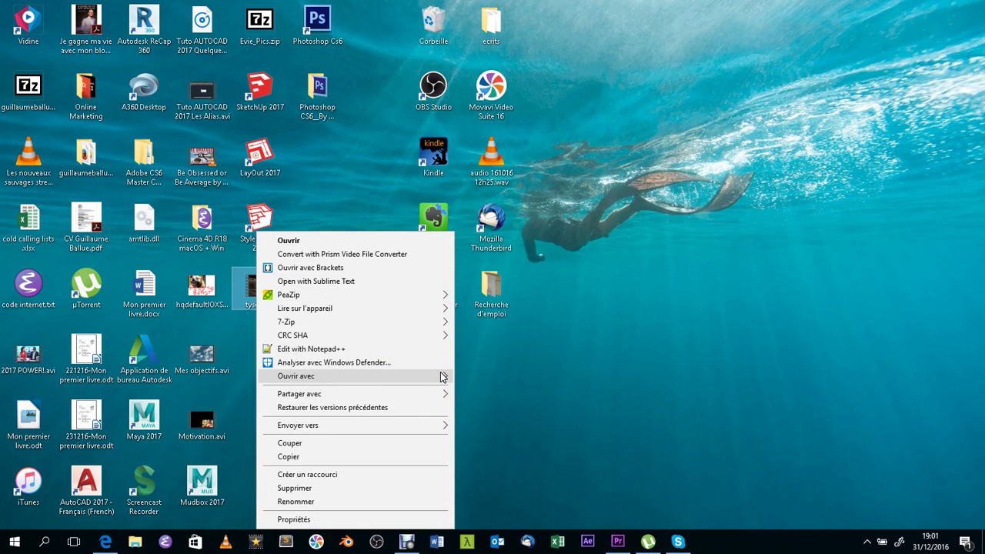
mouse_move(444, 376)
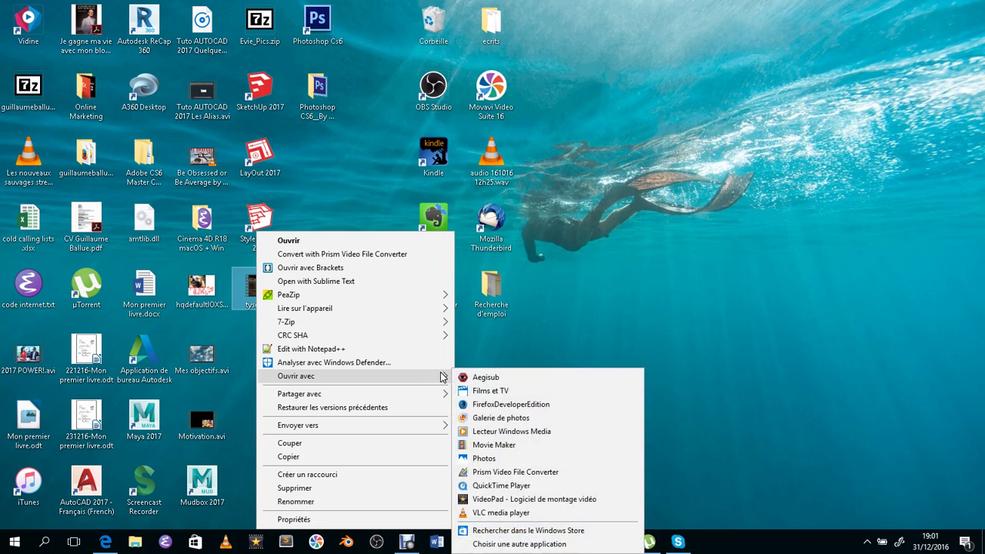
left_click(502, 513)
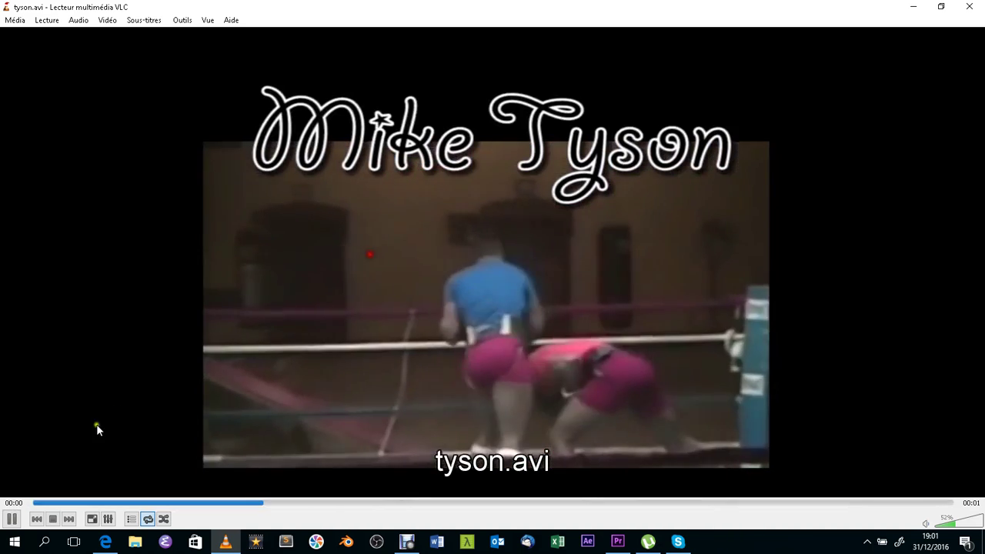
key("space")
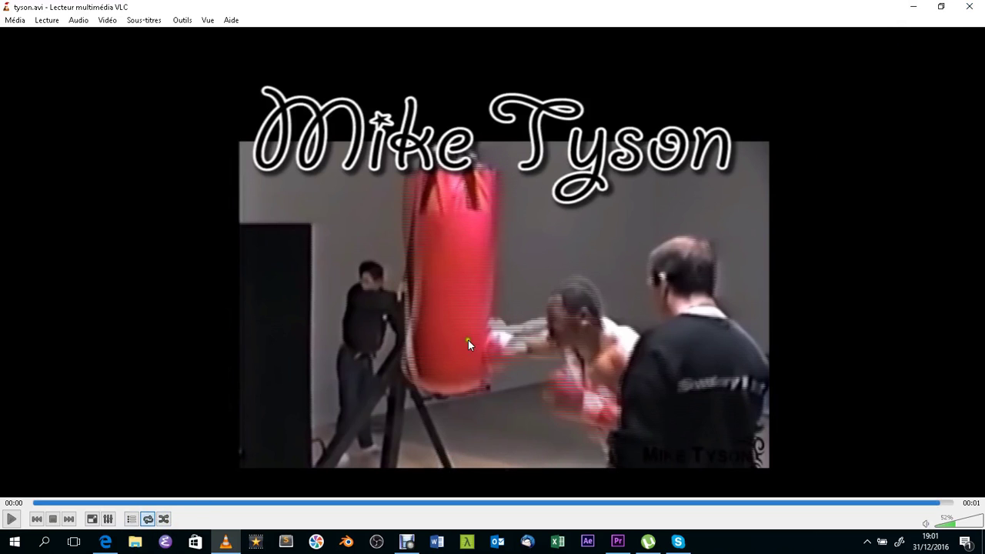
left_click(617, 541)
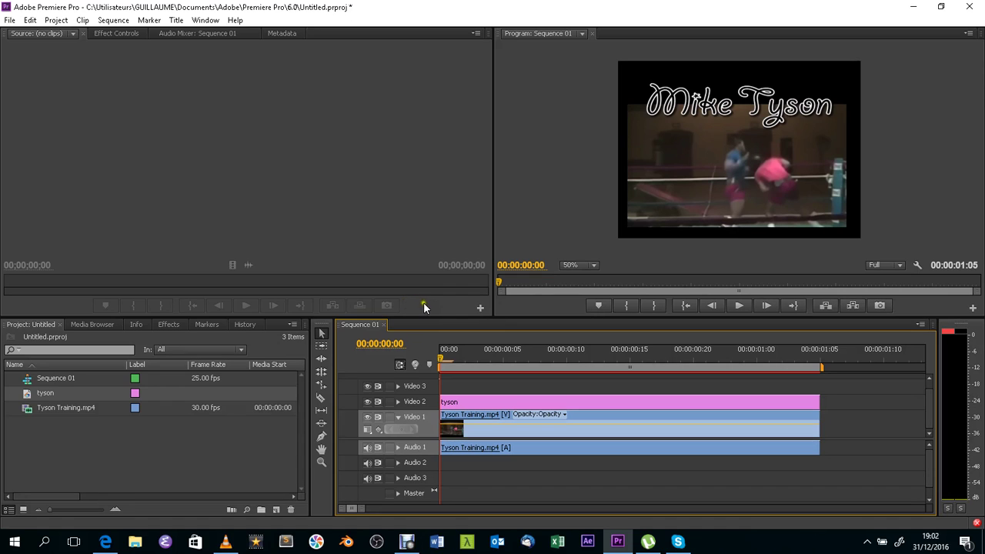
mouse_move(413, 538)
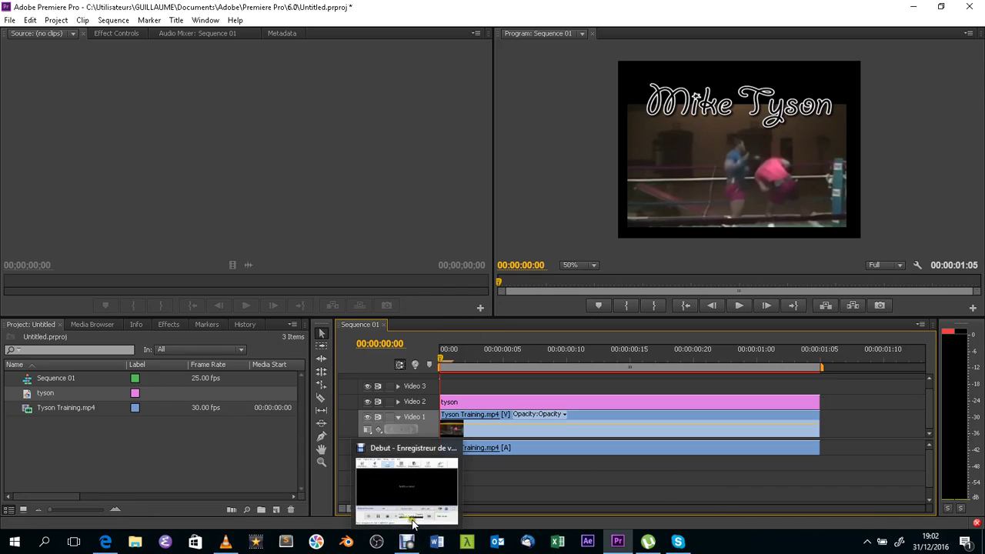